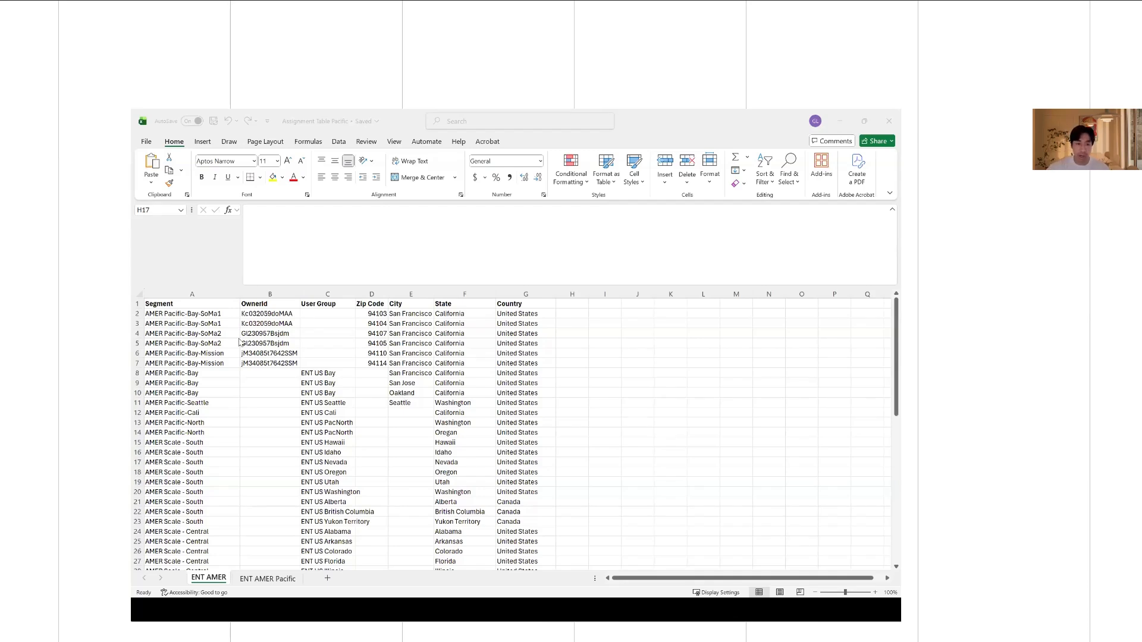
Review the segment, owner, user group and location rows of the ENT AMER sheet down to the last entry
{"action": "scroll", "coordinate": [289, 387], "scroll_direction": "down", "scroll_amount": 3}
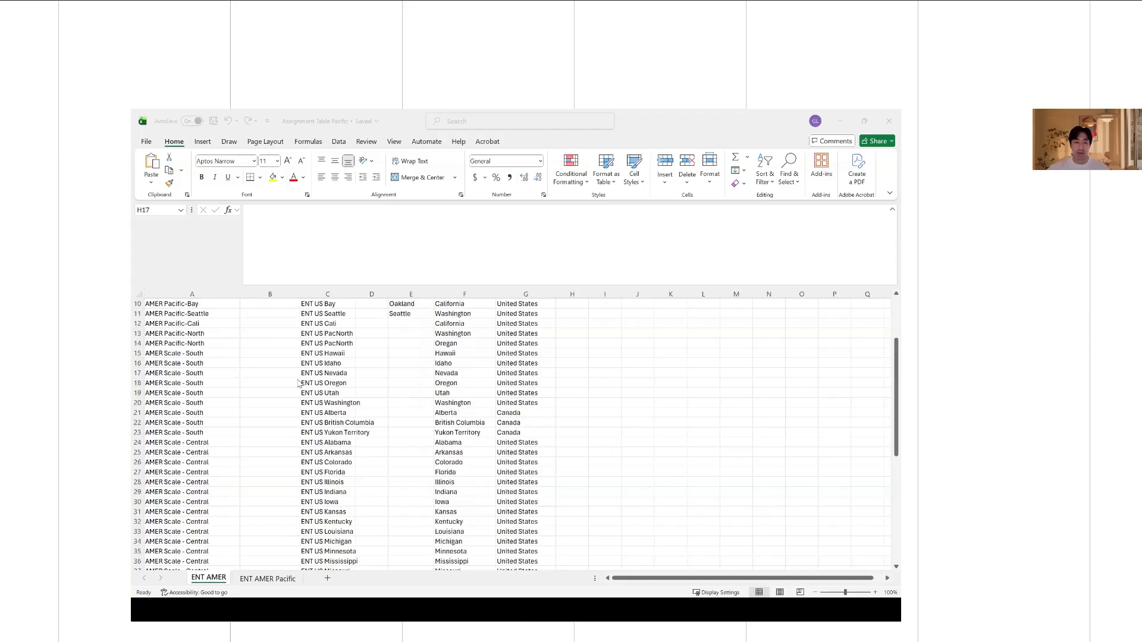
{"action": "scroll", "coordinate": [304, 384], "scroll_direction": "up", "scroll_amount": 3}
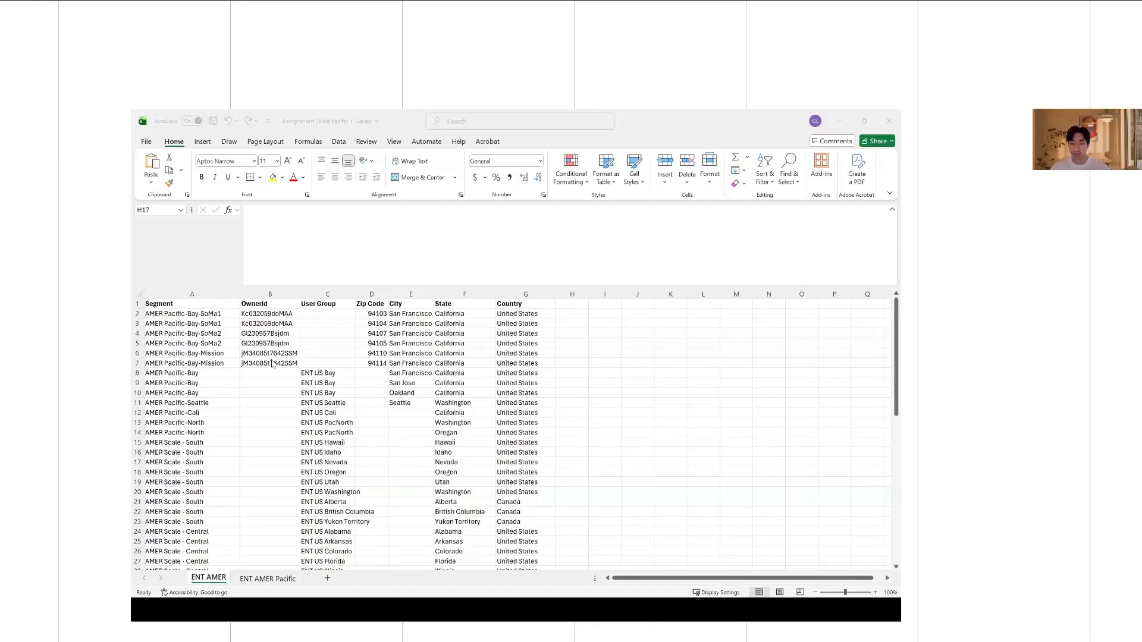
{"action": "left_click", "coordinate": [408, 316]}
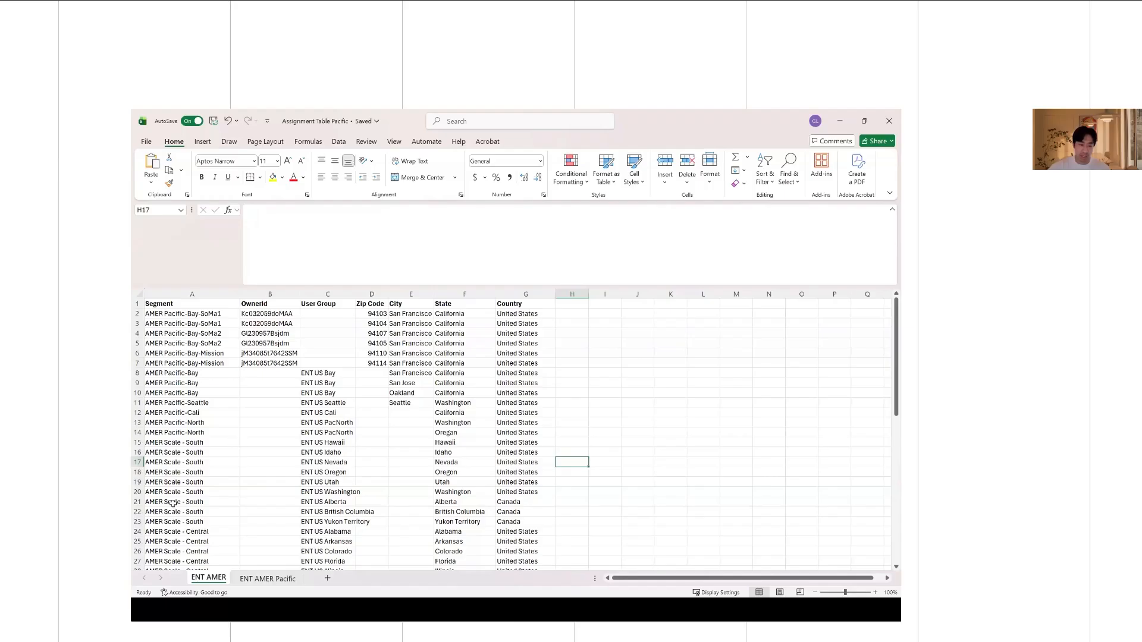
{"action": "scroll", "coordinate": [173, 504], "scroll_direction": "down", "scroll_amount": 3}
{"action": "scroll", "coordinate": [187, 528], "scroll_direction": "down", "scroll_amount": 6}
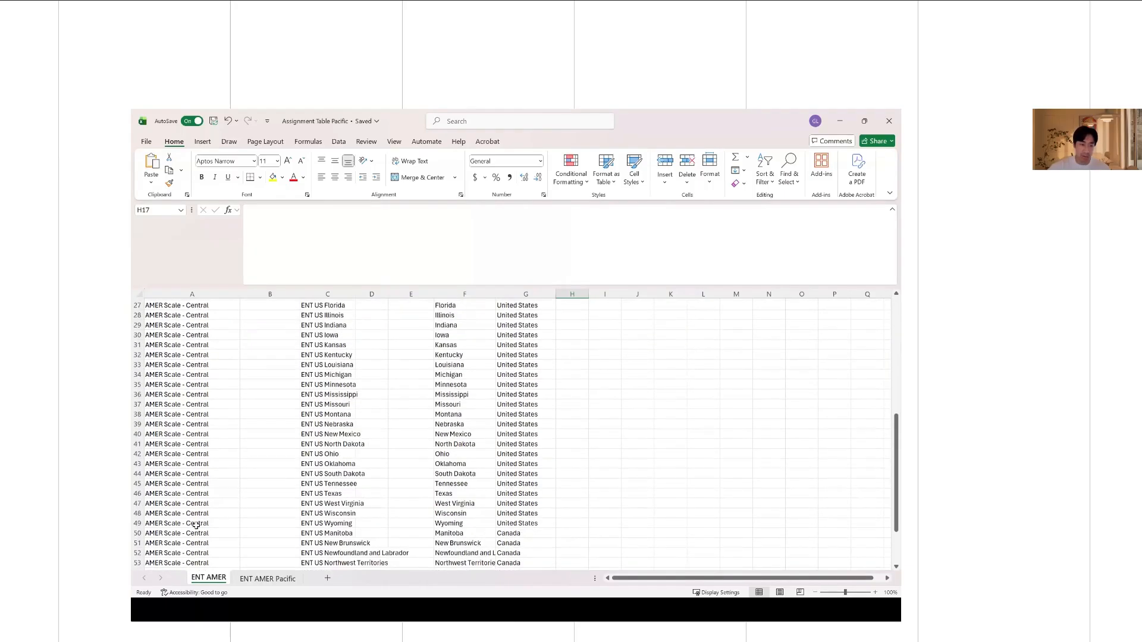
{"action": "scroll", "coordinate": [198, 516], "scroll_direction": "down", "scroll_amount": 2}
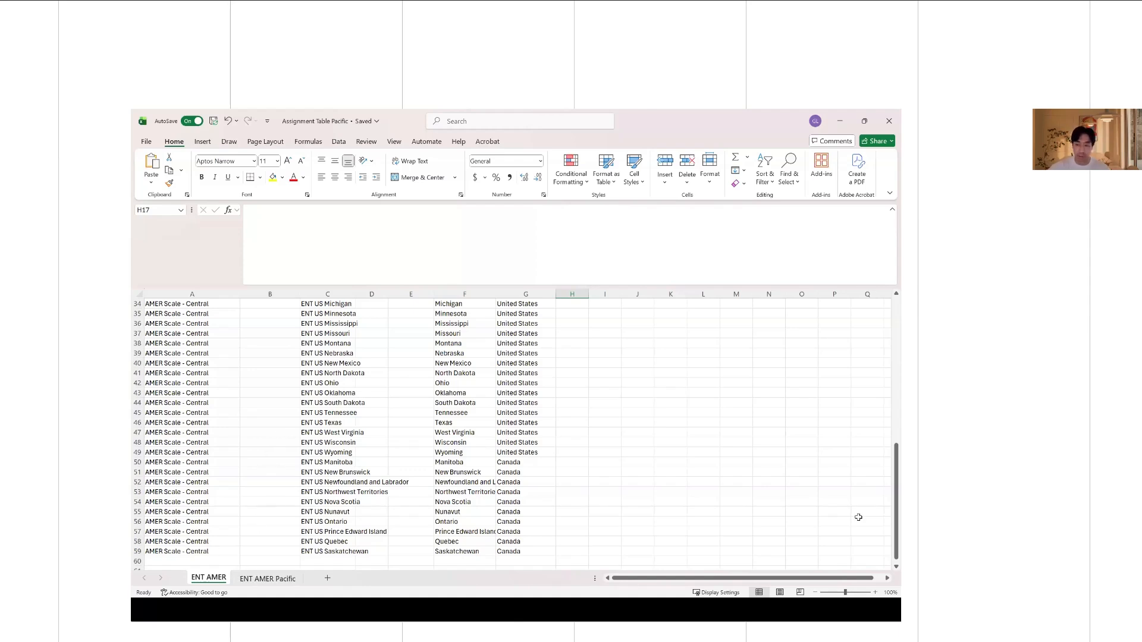
Open the ENT AMER Pacific sheet and examine its UserId, User Group, BillingPostalCode, BillingCity, BillingState and BillingCountry columns
{"action": "left_click", "coordinate": [262, 581]}
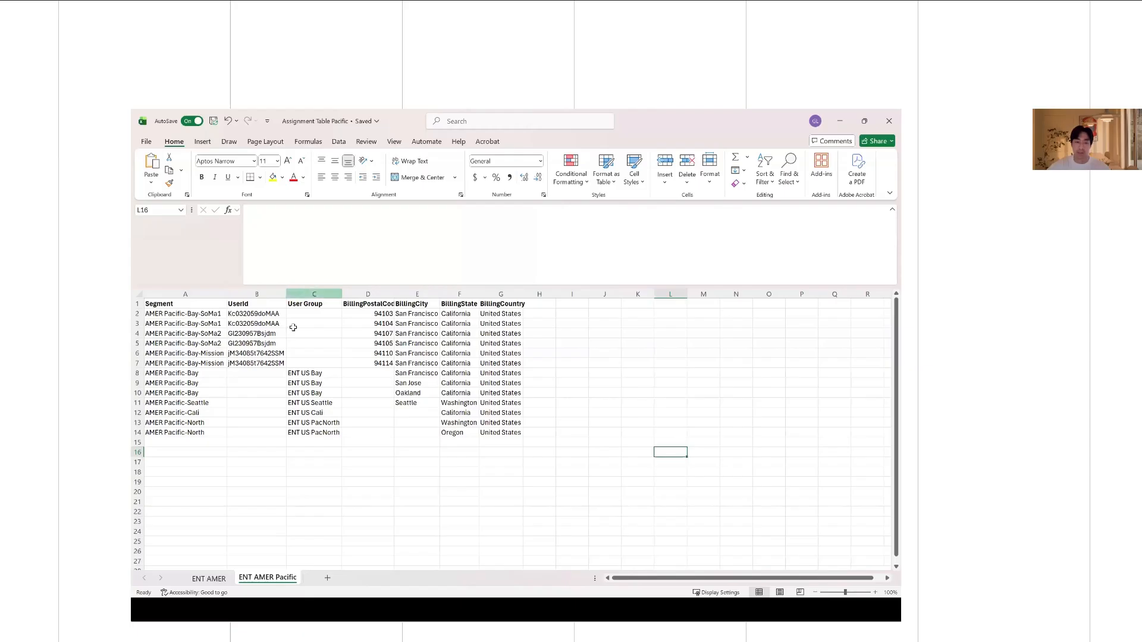
{"action": "left_click", "coordinate": [259, 294]}
{"action": "left_click", "coordinate": [303, 294]}
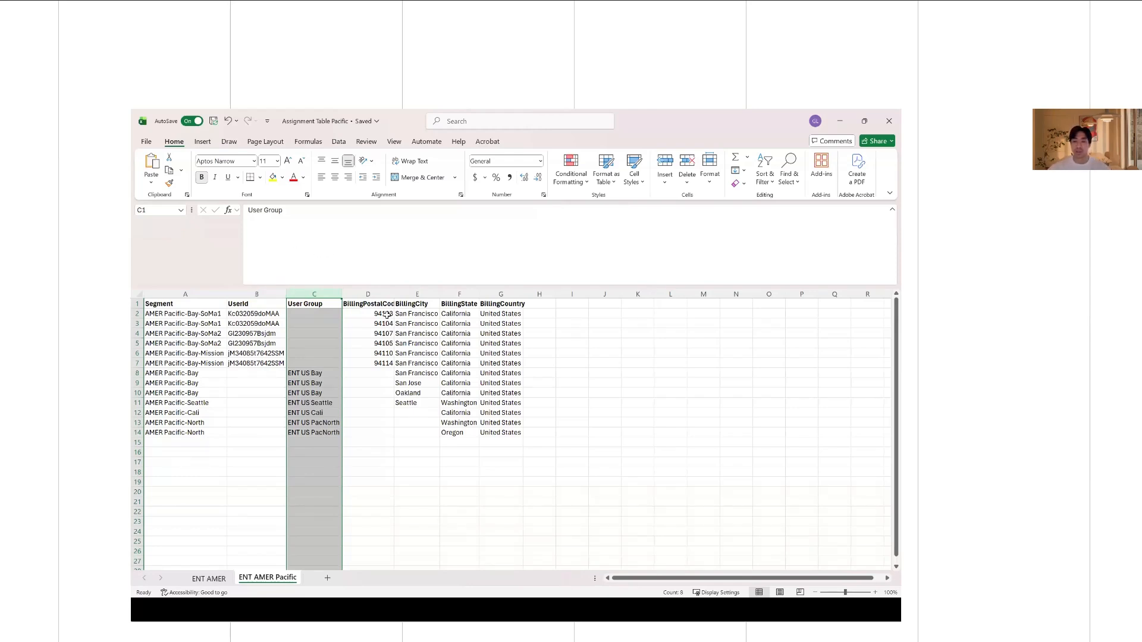
{"action": "left_click", "coordinate": [360, 295]}
{"action": "left_click", "coordinate": [510, 290], "text": "shift"}
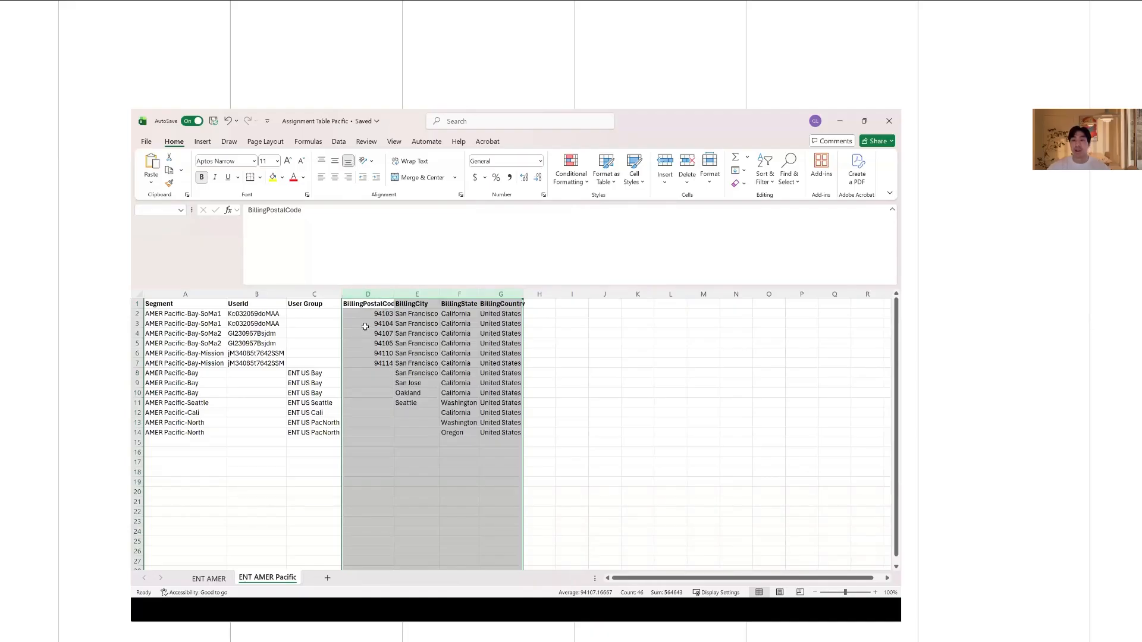
{"action": "left_click", "coordinate": [365, 291]}
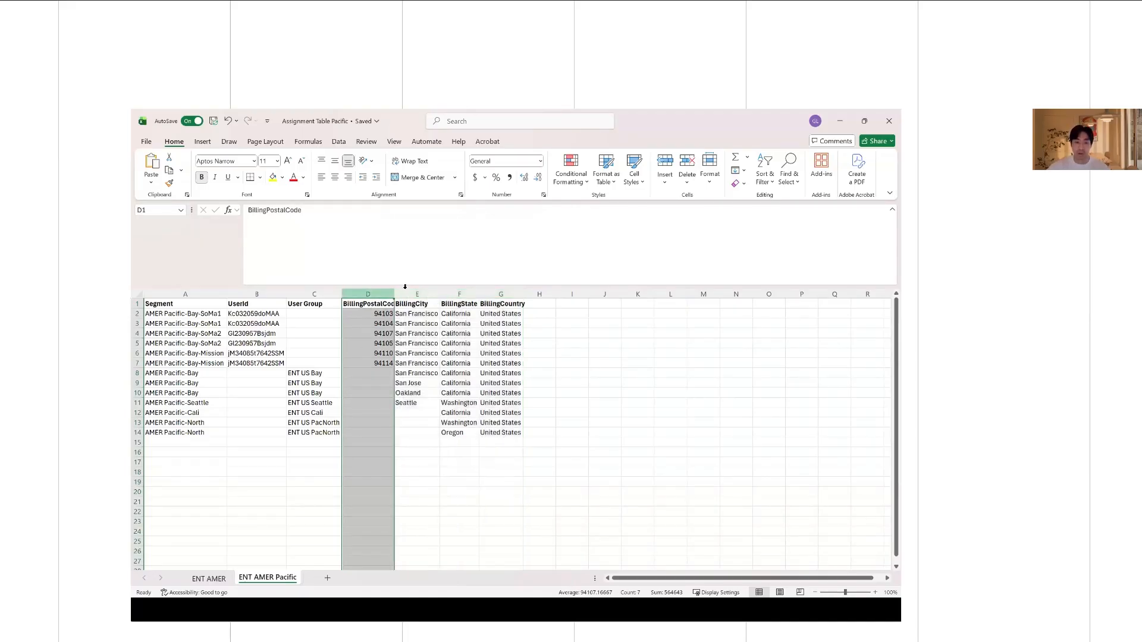
{"action": "left_click", "coordinate": [417, 292]}
{"action": "left_click", "coordinate": [462, 291]}
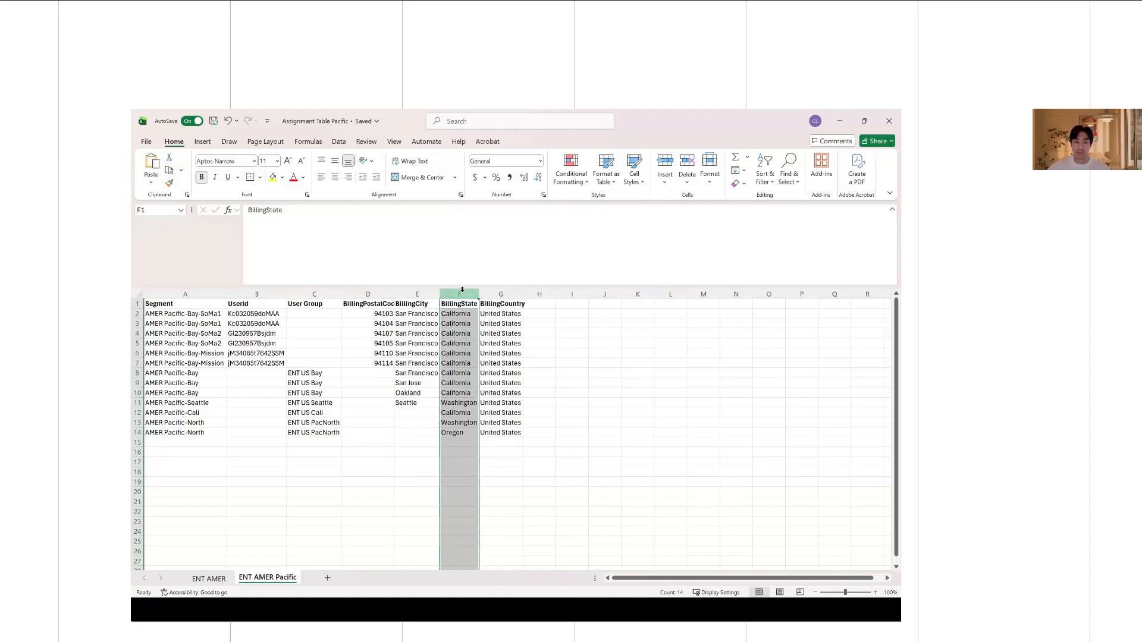
{"action": "left_click", "coordinate": [501, 292]}
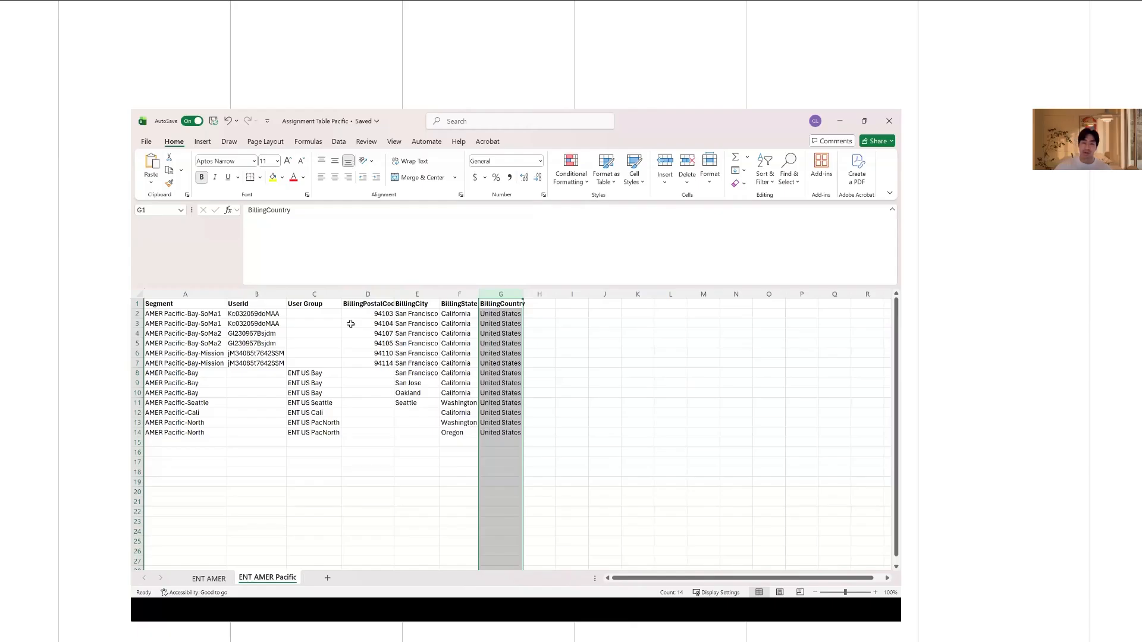
Examine the two AMER Pacific-Bay-SoMa1 rows and the AMER Pacific-Cali row to compare how specific their location criteria are
{"action": "left_click", "coordinate": [136, 312]}
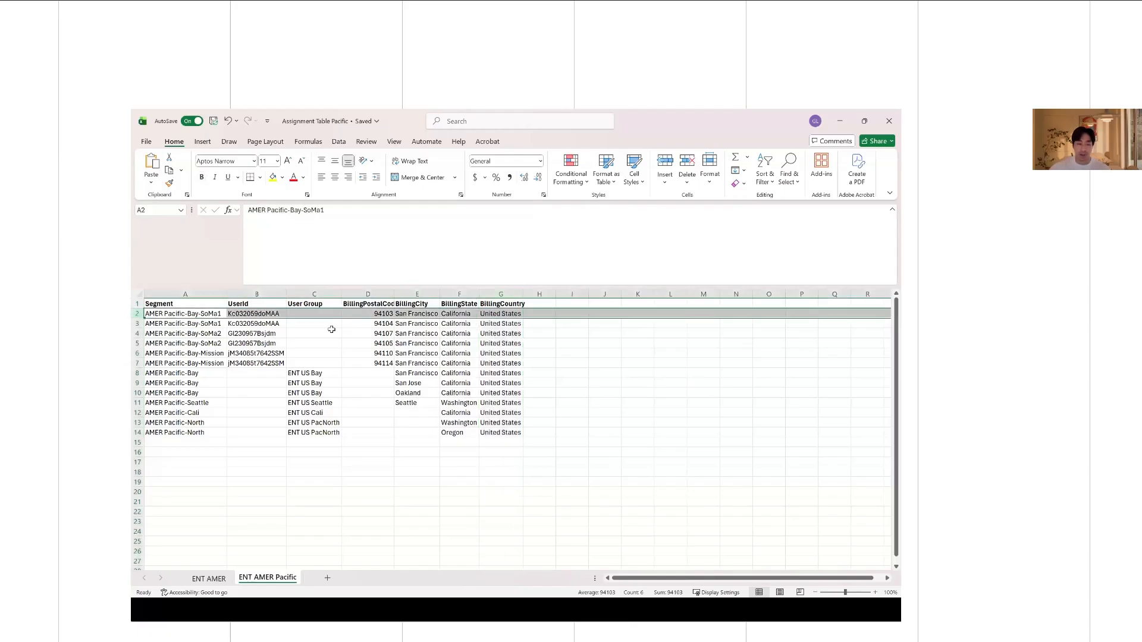
{"action": "left_click", "coordinate": [363, 315]}
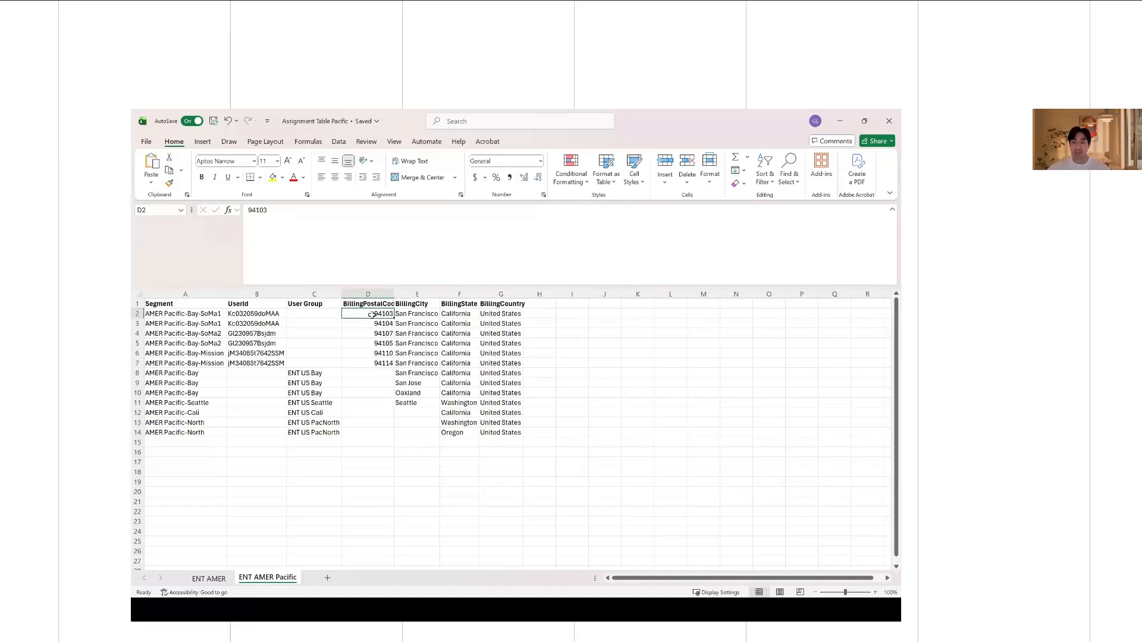
{"action": "left_click", "coordinate": [136, 314]}
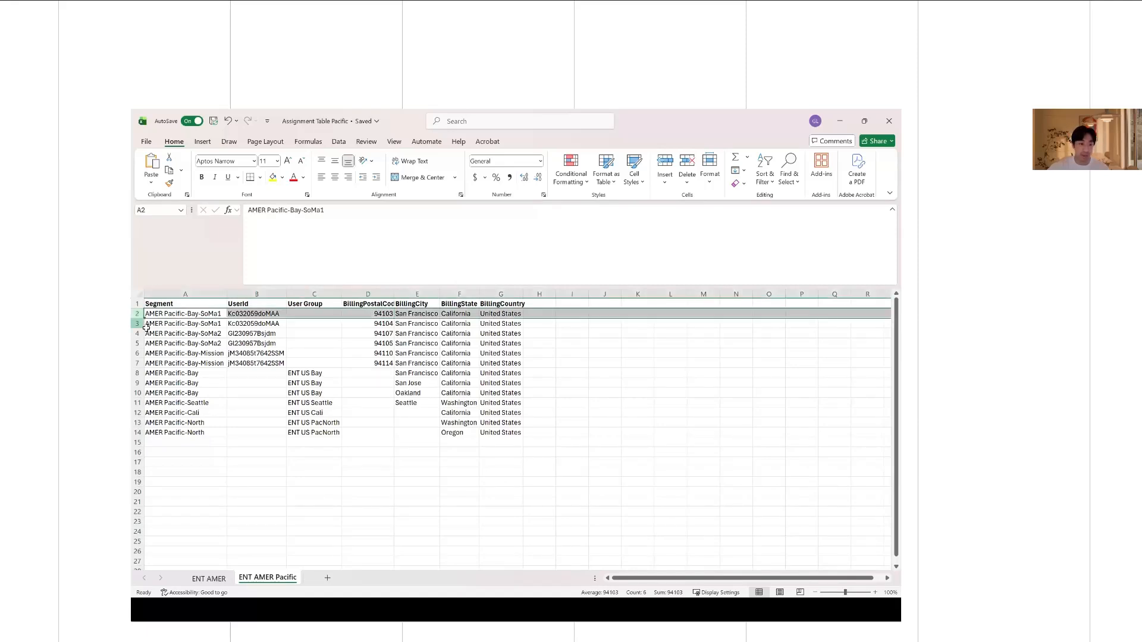
{"action": "left_click", "coordinate": [138, 323], "text": "shift"}
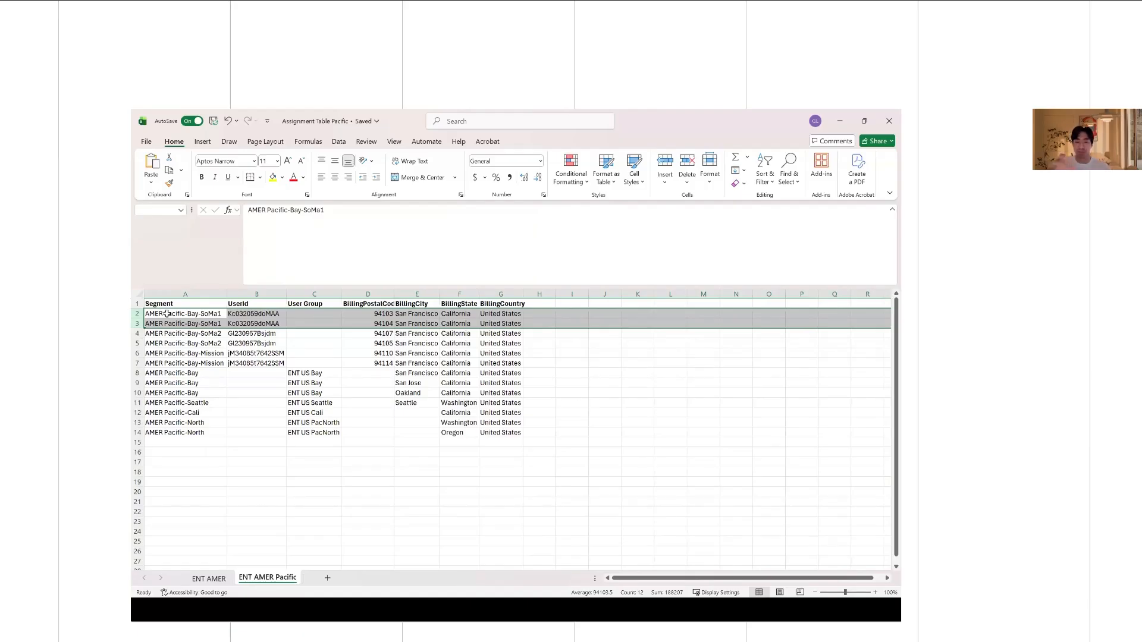
{"action": "scroll", "coordinate": [213, 388], "scroll_direction": "right", "scroll_amount": 2}
{"action": "scroll", "coordinate": [285, 375], "scroll_direction": "left", "scroll_amount": 2}
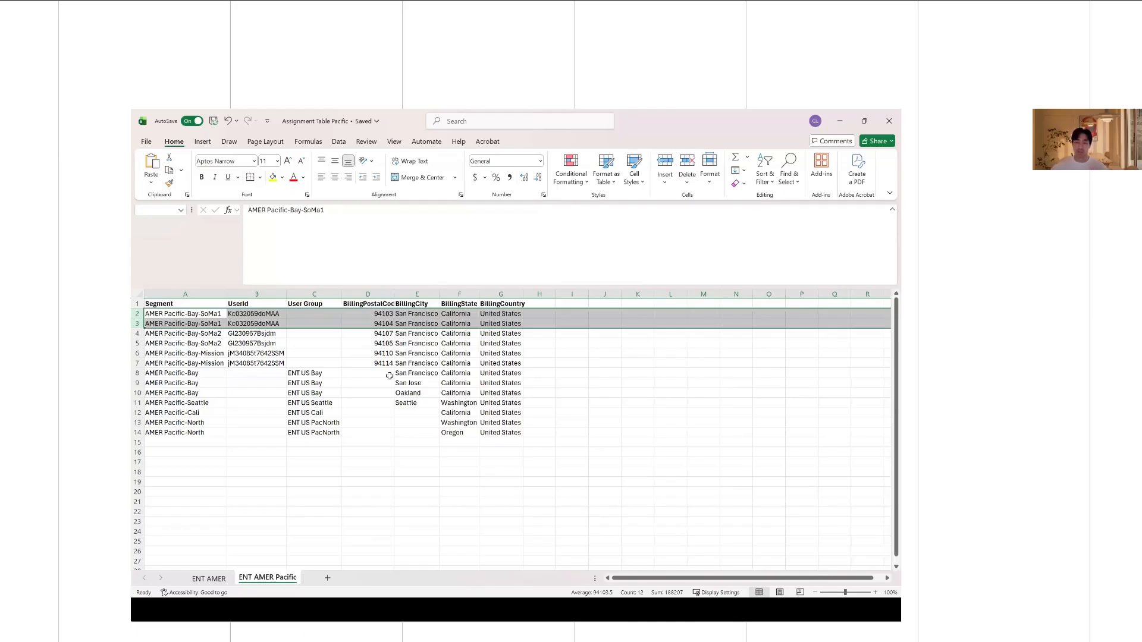
{"action": "left_click", "coordinate": [171, 424]}
{"action": "left_click", "coordinate": [137, 413]}
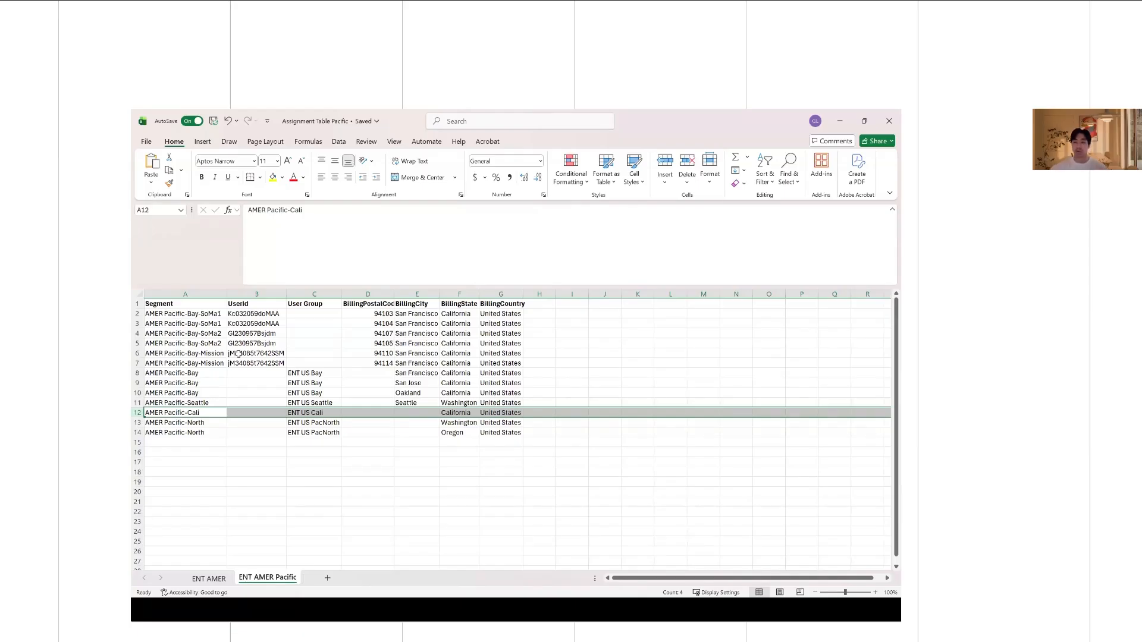
{"action": "left_click", "coordinate": [367, 462]}
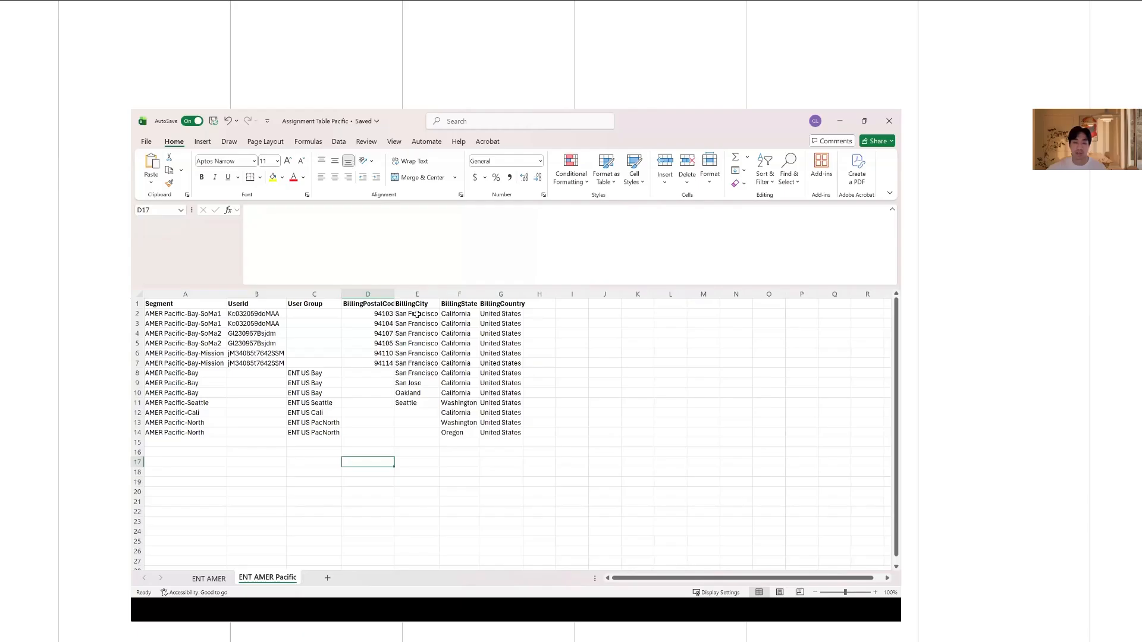
Highlight the four billing address columns and the billing values of the first AMER Pacific-Bay-SoMa1 row, D2:G2
{"action": "left_click", "coordinate": [381, 311]}
{"action": "left_click_drag", "start_coordinate": [367, 294], "coordinate": [507, 293]}
{"action": "left_click", "coordinate": [386, 314]}
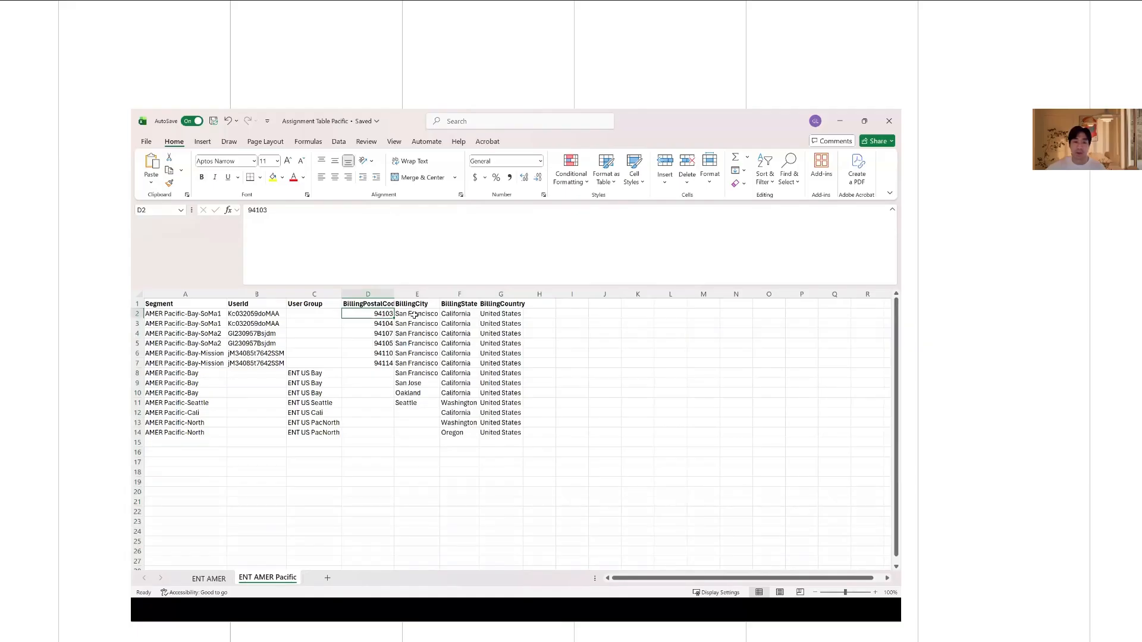
{"action": "left_click_drag", "start_coordinate": [387, 313], "coordinate": [503, 313]}
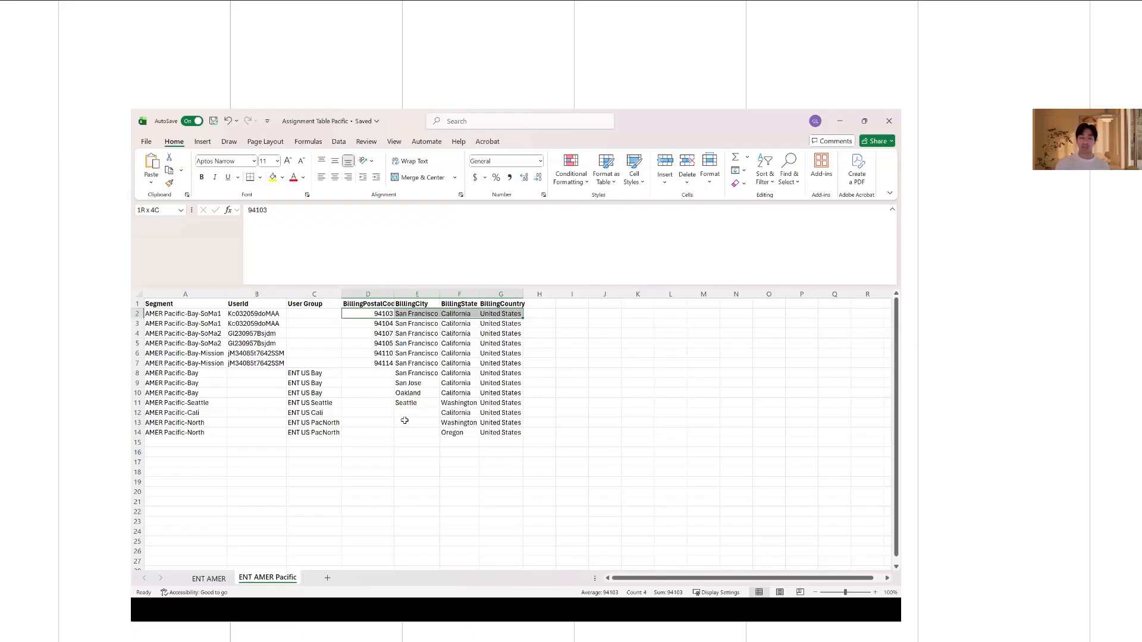
Try the example range 500-2000 as an additional criterion in cell H2 and clear the cell again
{"action": "left_click", "coordinate": [547, 313]}
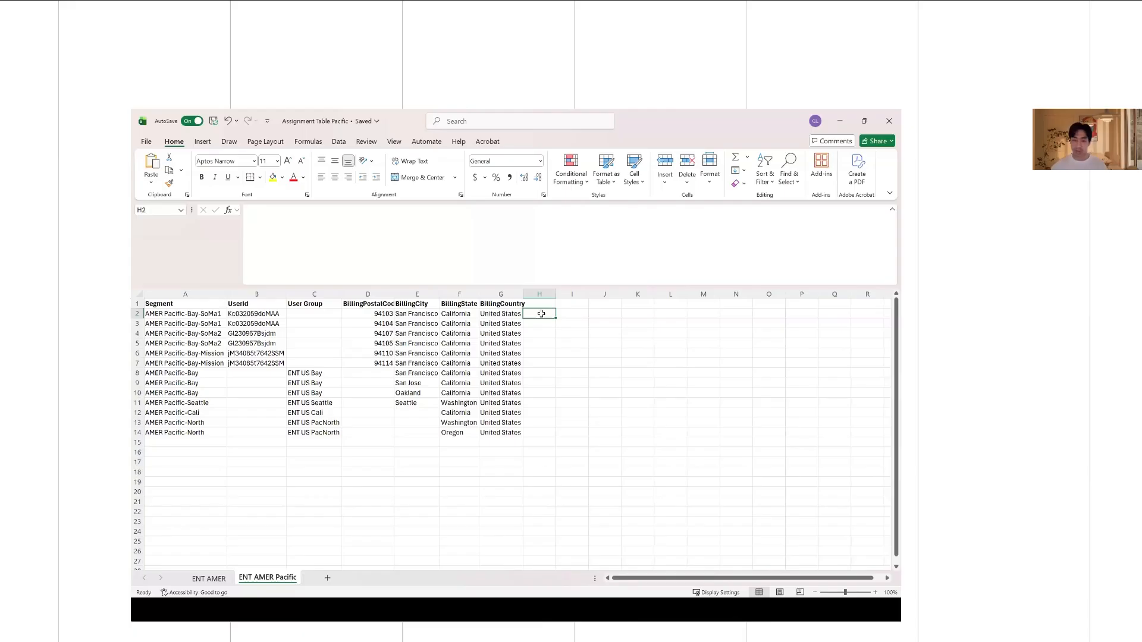
{"action": "type", "text": "1500"}
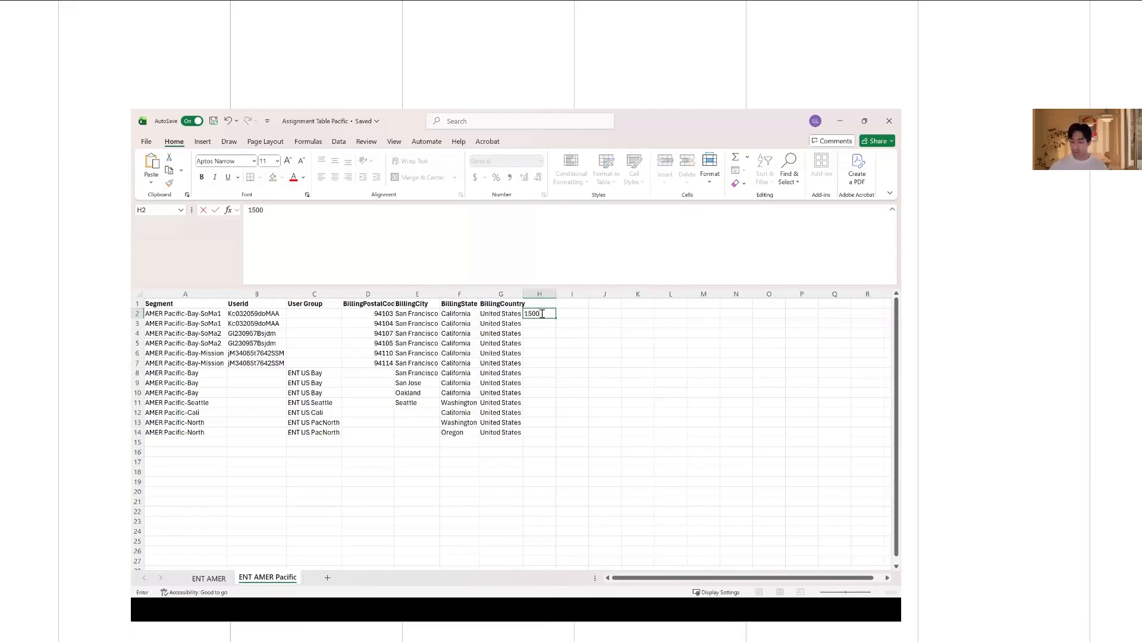
{"action": "key", "text": "BackSpace"}
{"action": "key", "text": "BackSpace"}
{"action": "key", "text": "BackSpace"}
{"action": "key", "text": "BackSpace"}
{"action": "type", "text": "500-2000"}
{"action": "key", "text": "ctrl+Return"}
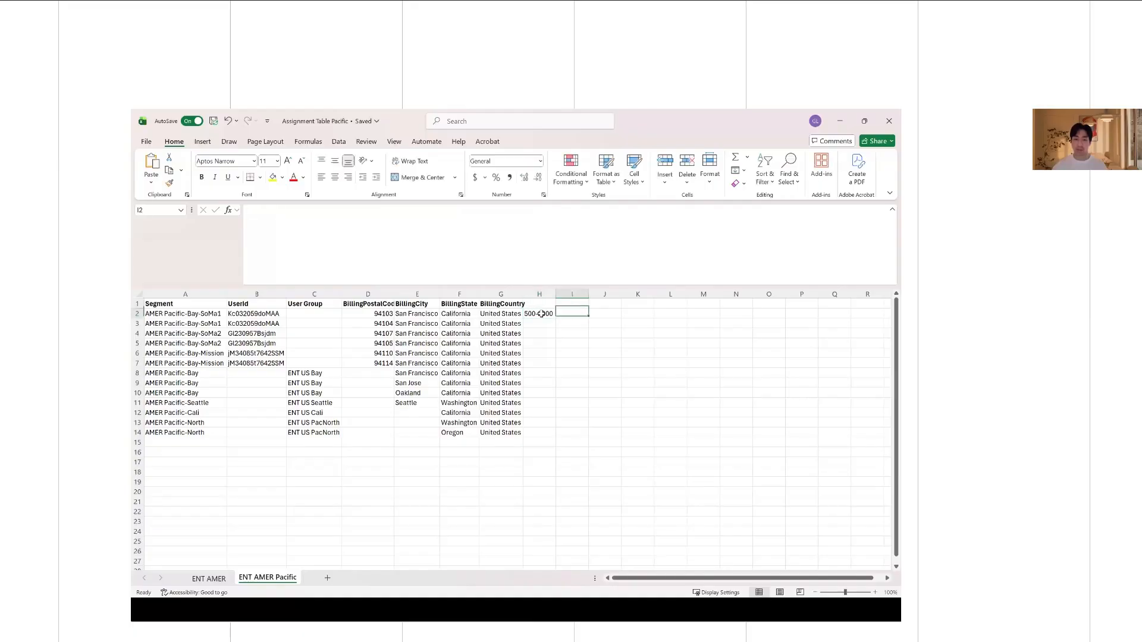
{"action": "key", "text": "shift+Left"}
{"action": "key", "text": "shift+Right"}
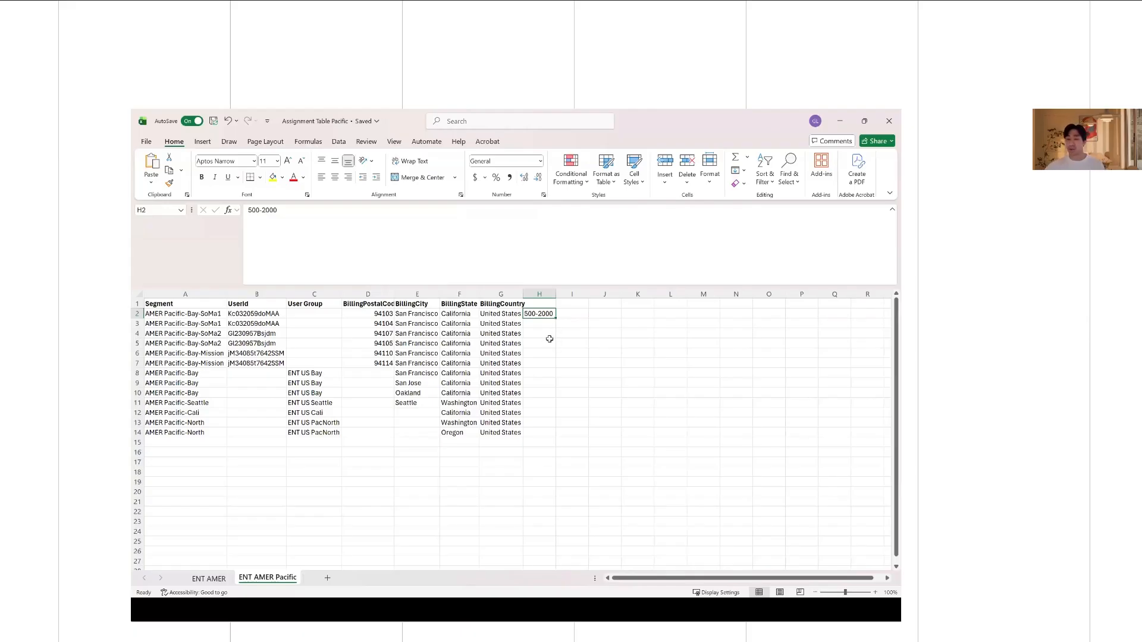
{"action": "key", "text": "BackSpace"}
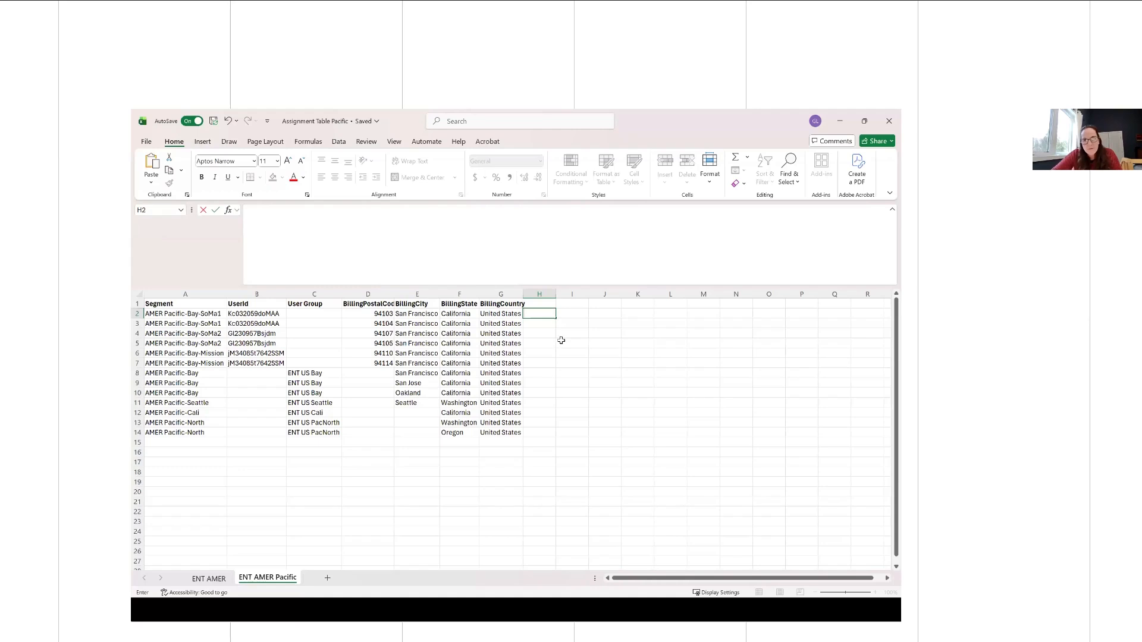
{"action": "left_click", "coordinate": [562, 341]}
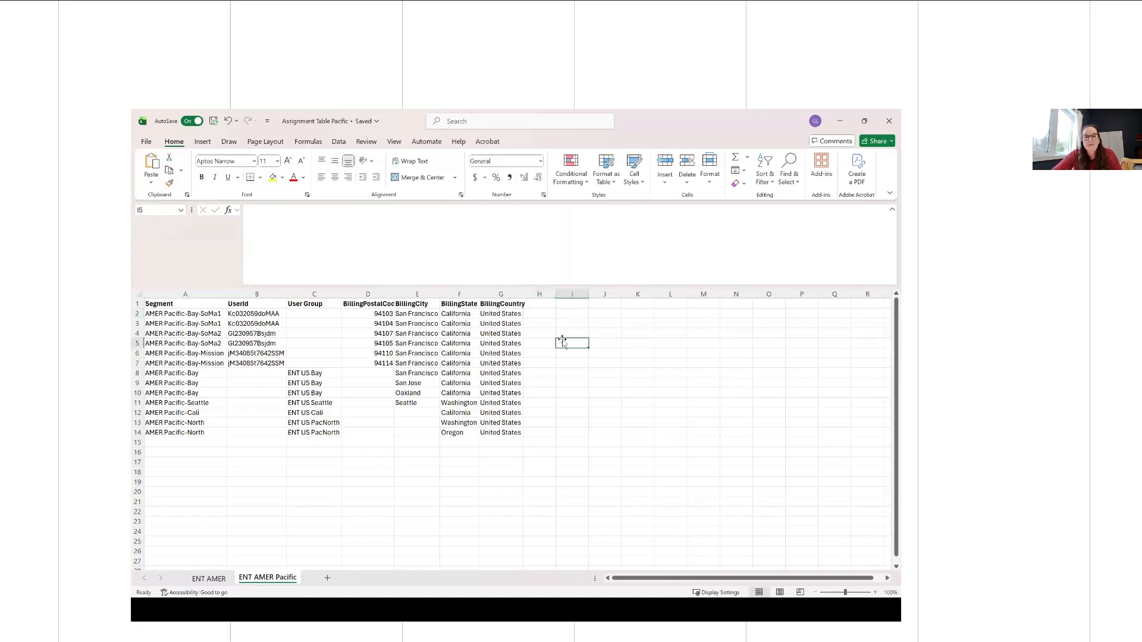
Compare the UserId entries in rows 2 to 7 with the User Group entries starting at row 8
{"action": "left_click", "coordinate": [269, 321]}
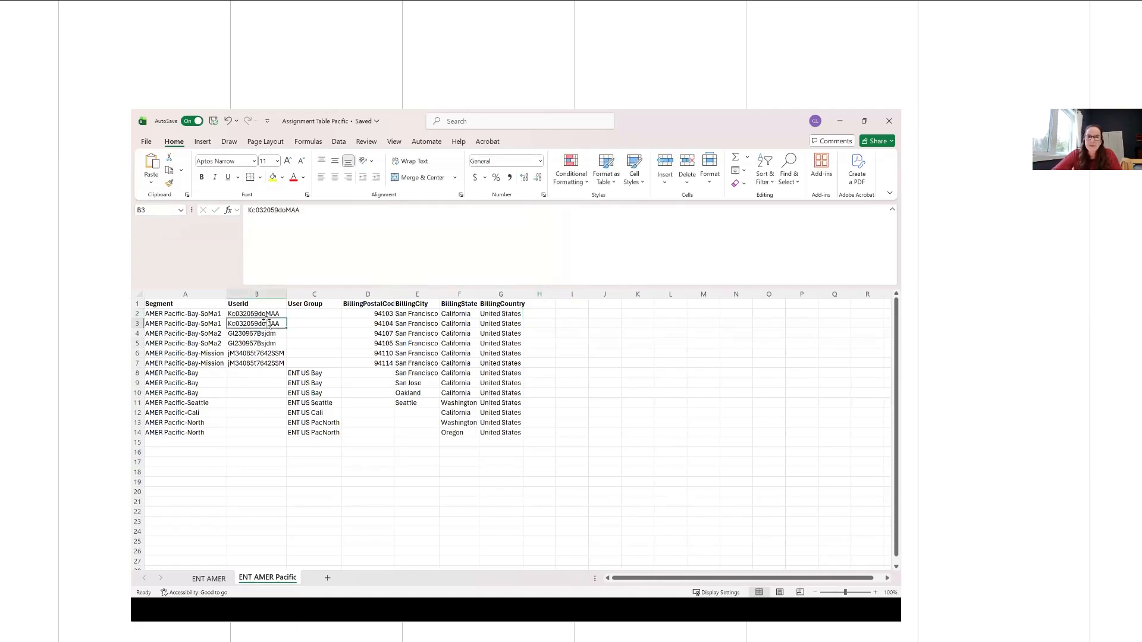
{"action": "left_click", "coordinate": [319, 373]}
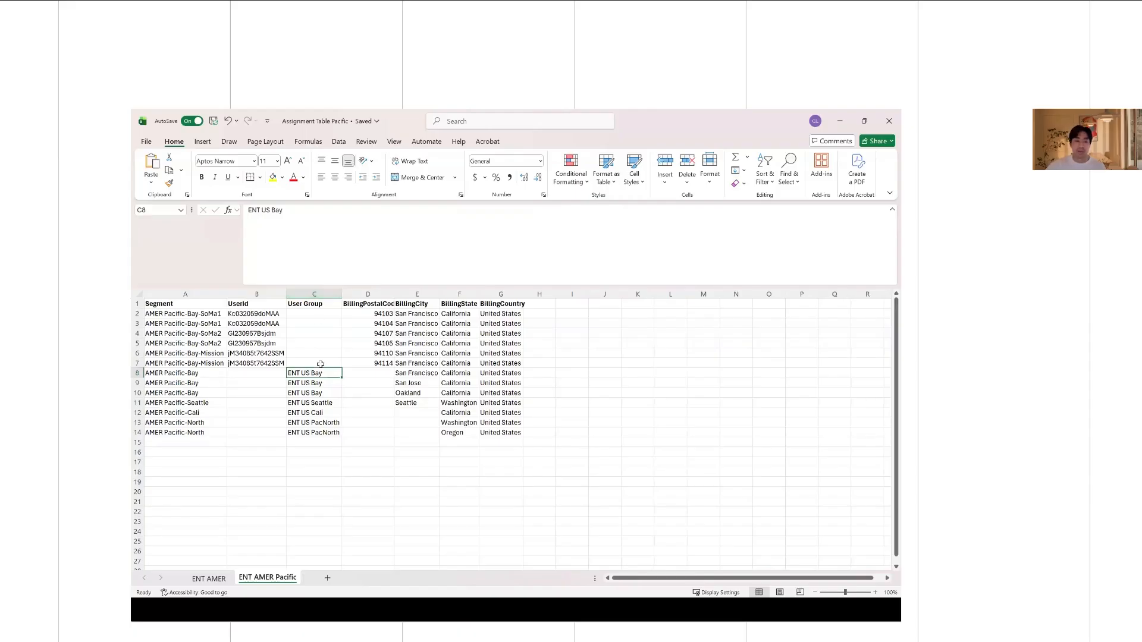
{"action": "left_click", "coordinate": [319, 364]}
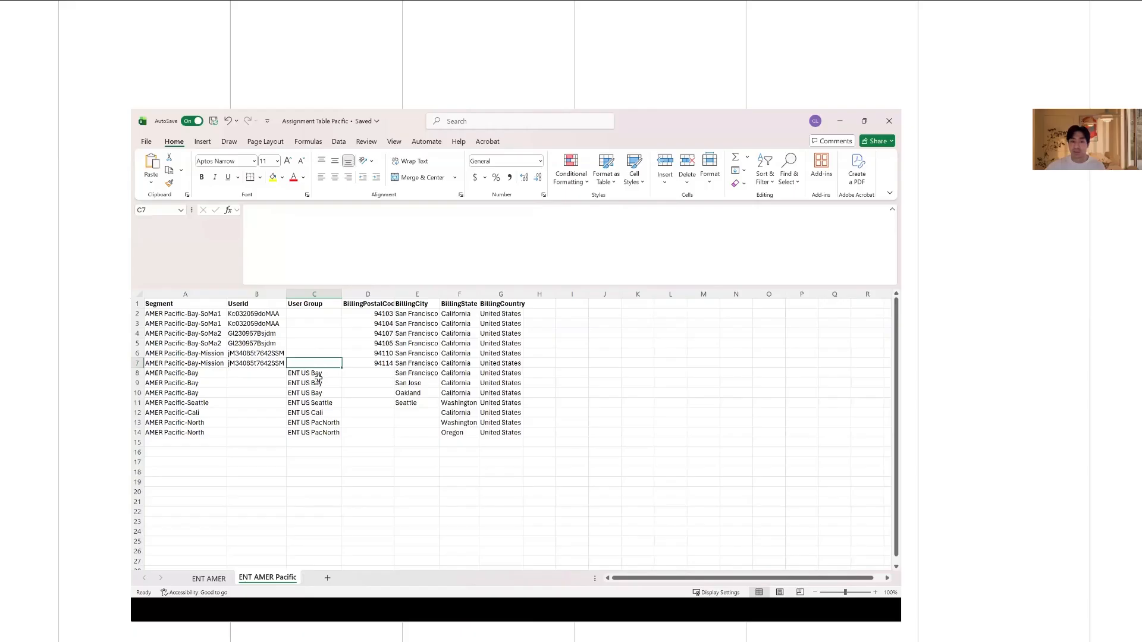
{"action": "left_click", "coordinate": [319, 375]}
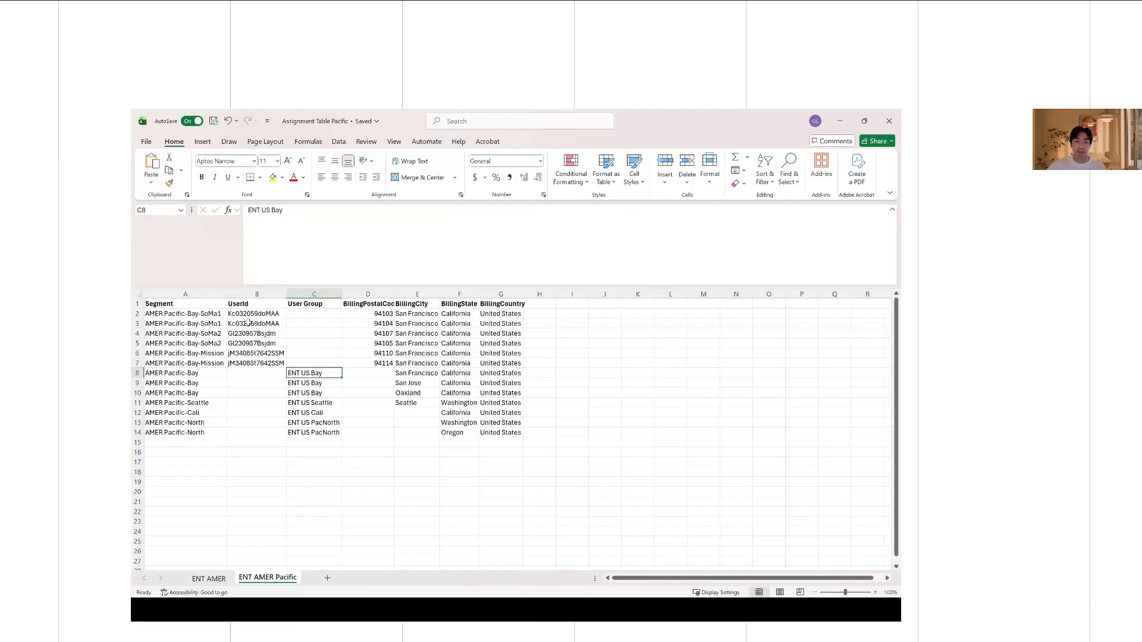
{"action": "left_click", "coordinate": [251, 295]}
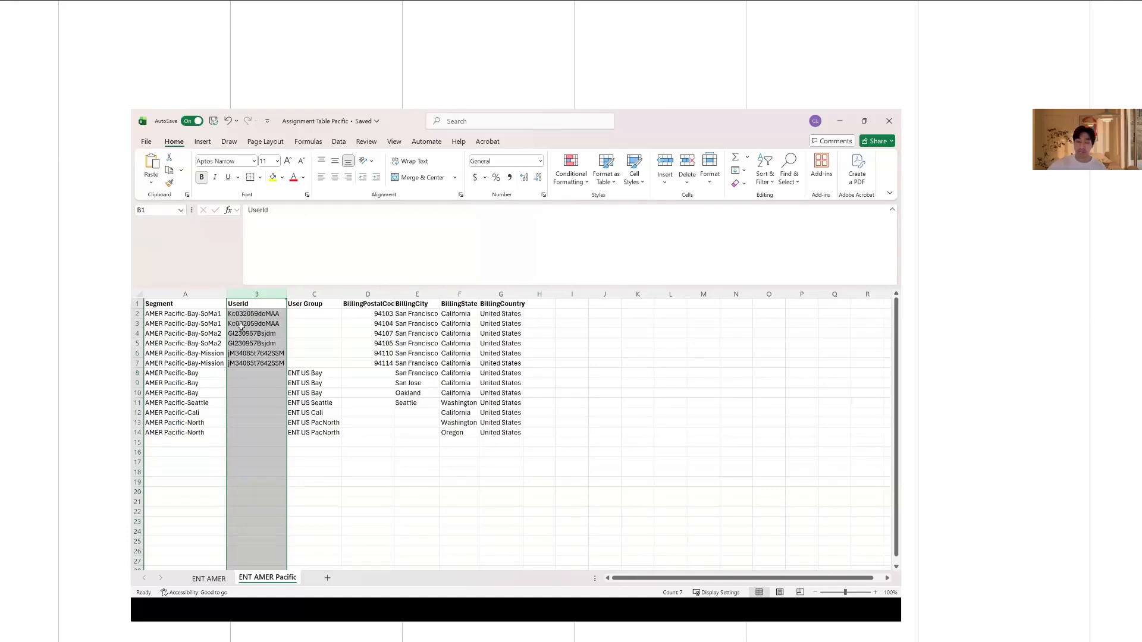
{"action": "left_click", "coordinate": [249, 324]}
{"action": "left_click", "coordinate": [249, 313]}
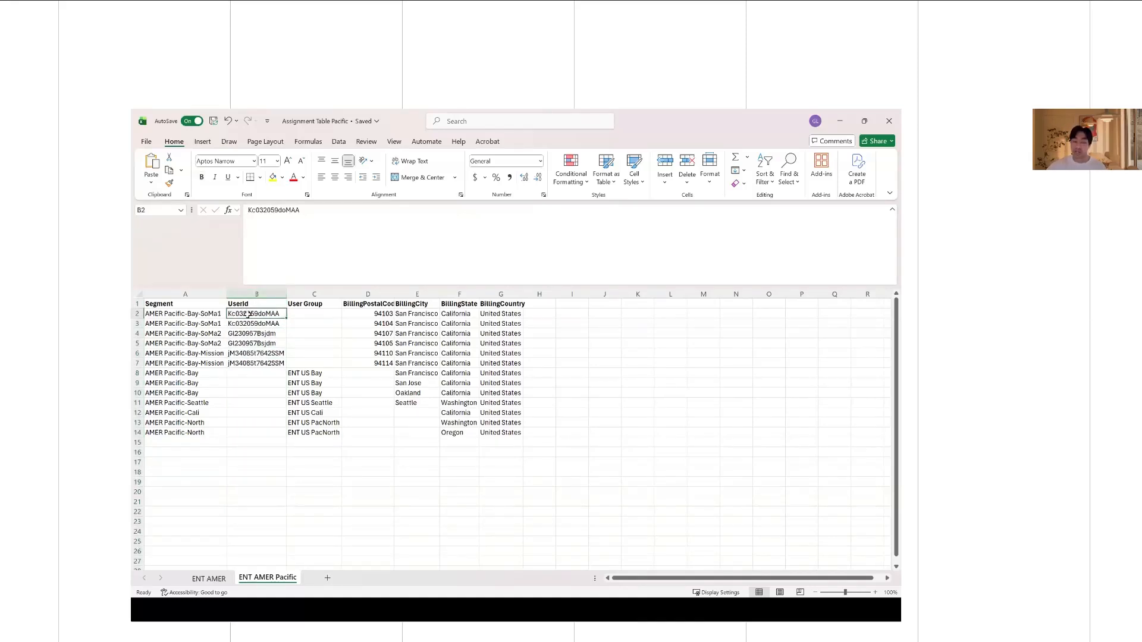
{"action": "left_click", "coordinate": [250, 333]}
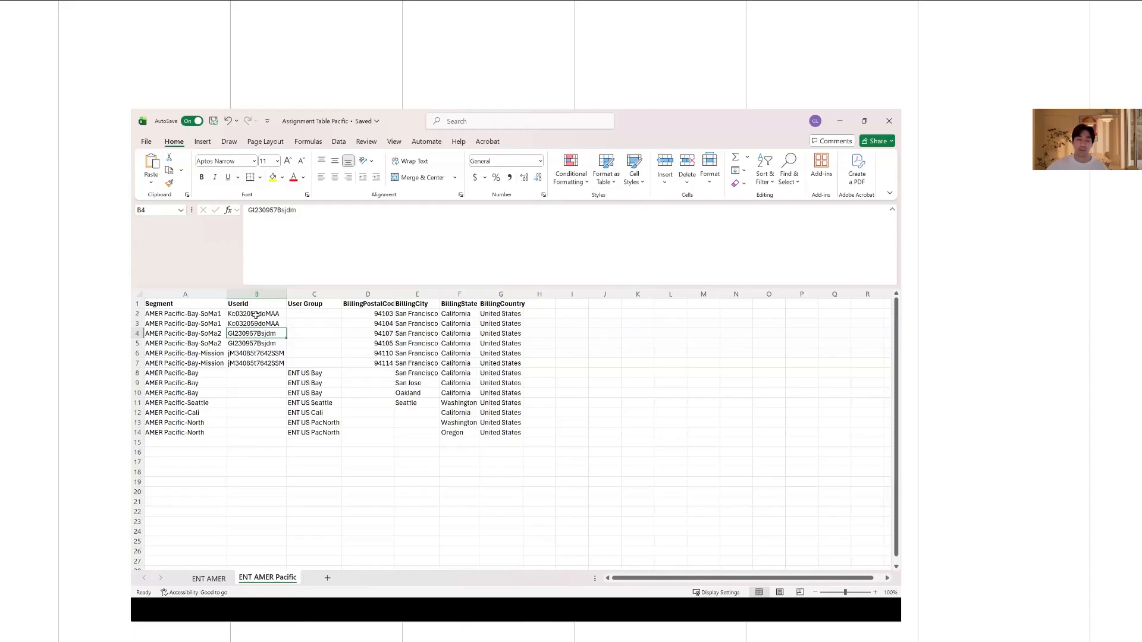
{"action": "left_click", "coordinate": [256, 314]}
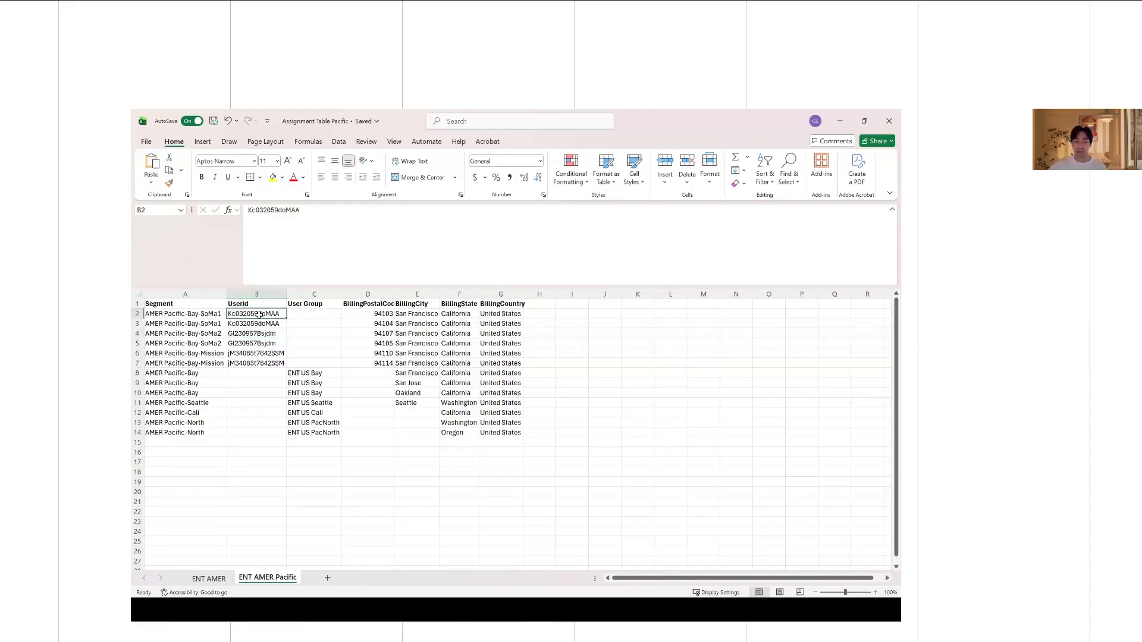
{"action": "left_click", "coordinate": [278, 360], "text": "shift"}
{"action": "left_click", "coordinate": [313, 332]}
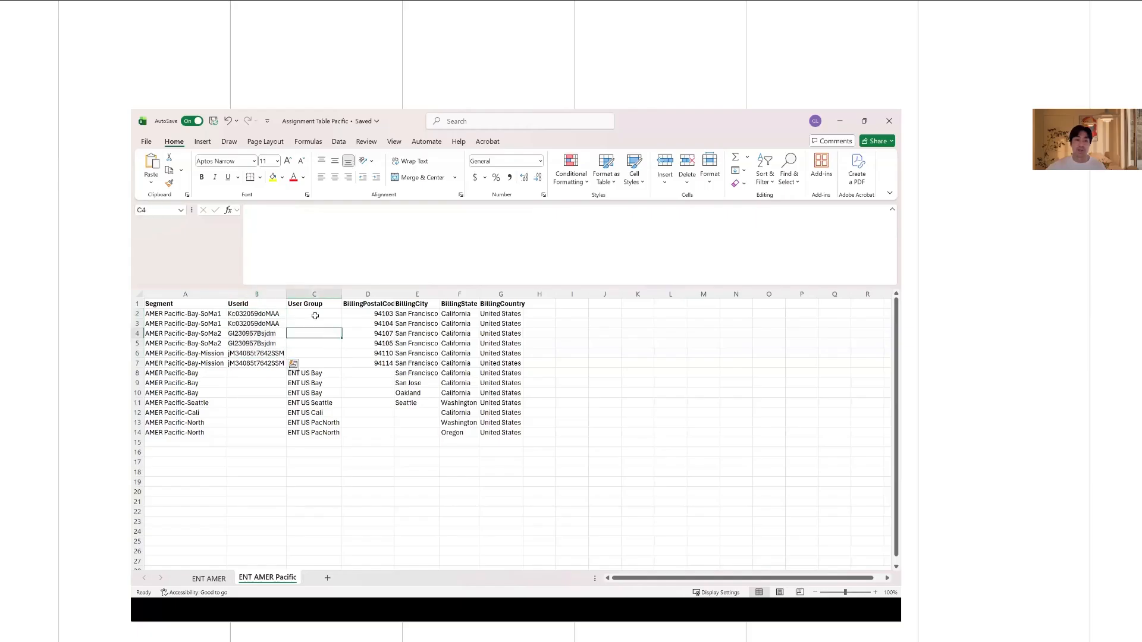
Highlight the User Group column cells C2:C14 to compare the rows that use a user group with those that do not
{"action": "left_click_drag", "start_coordinate": [315, 316], "coordinate": [317, 432]}
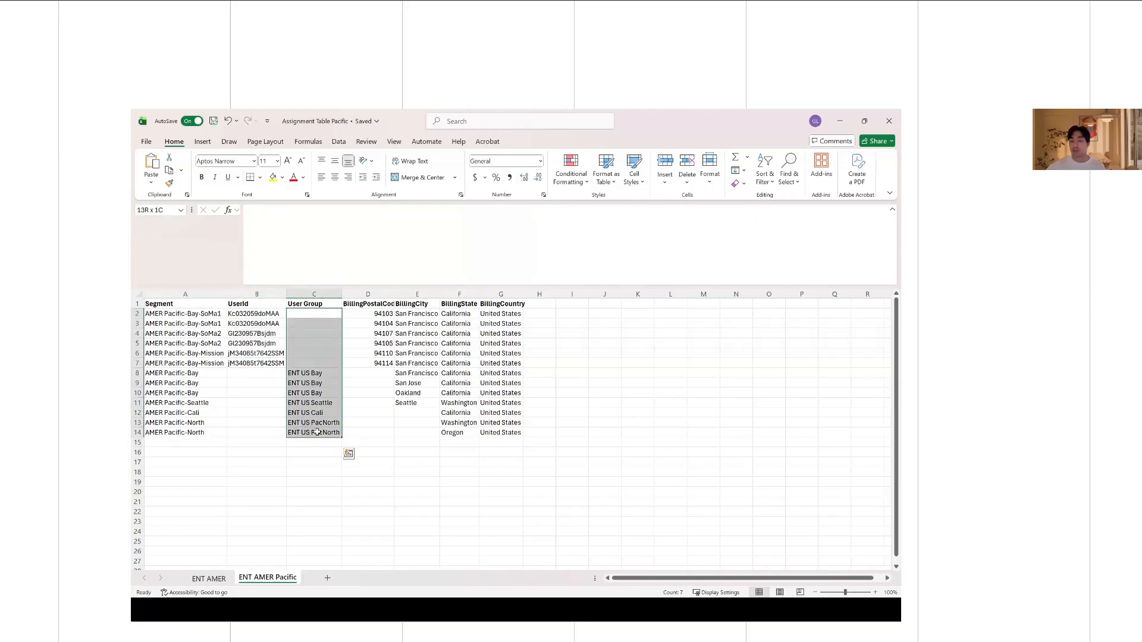
{"action": "left_click", "coordinate": [401, 424]}
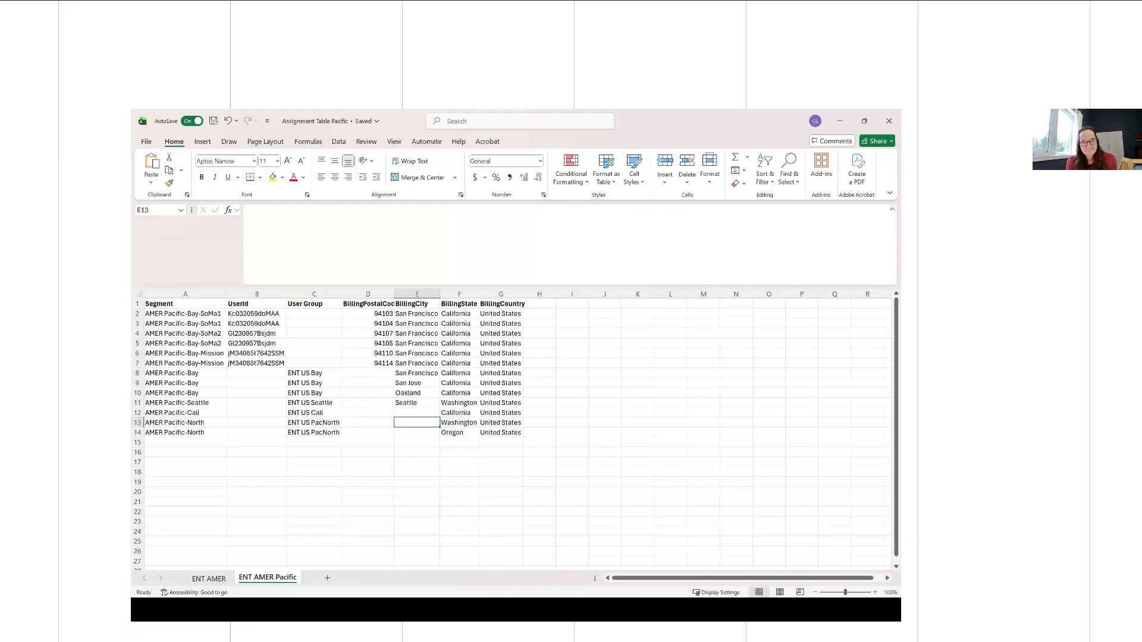
{"action": "left_click", "coordinate": [257, 383]}
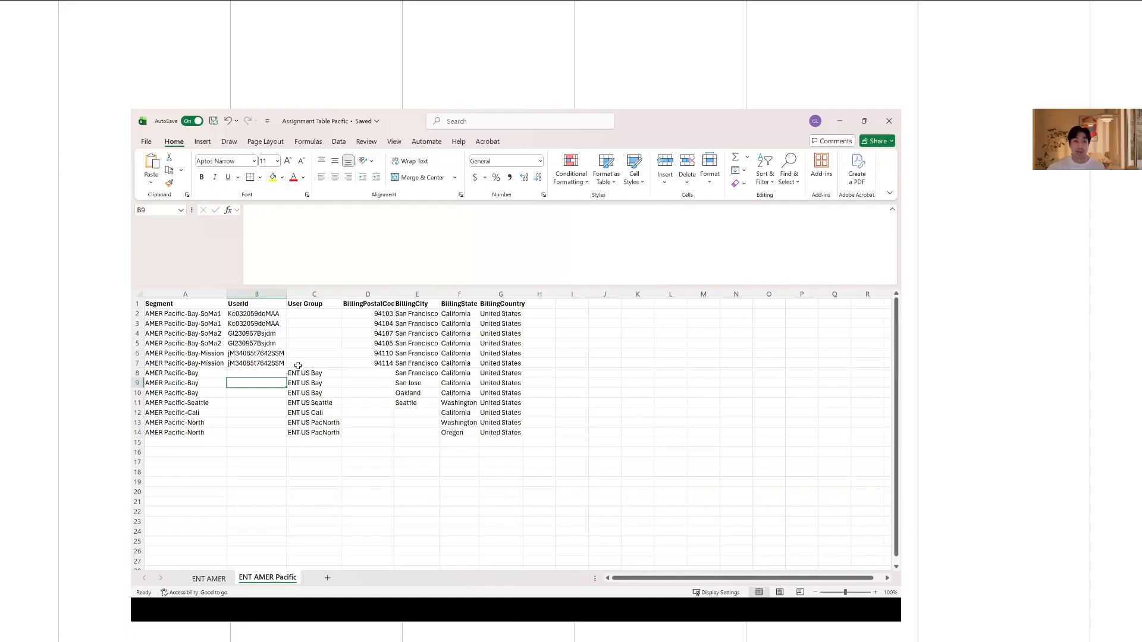
Highlight the two AMER Pacific-Bay-Mission segment cells A6:A7 and compare them with the first AMER Pacific-Bay-SoMa1 row
{"action": "left_click", "coordinate": [212, 353], "text": "shift"}
{"action": "left_click", "coordinate": [211, 361], "text": "shift"}
{"action": "left_click", "coordinate": [211, 354]}
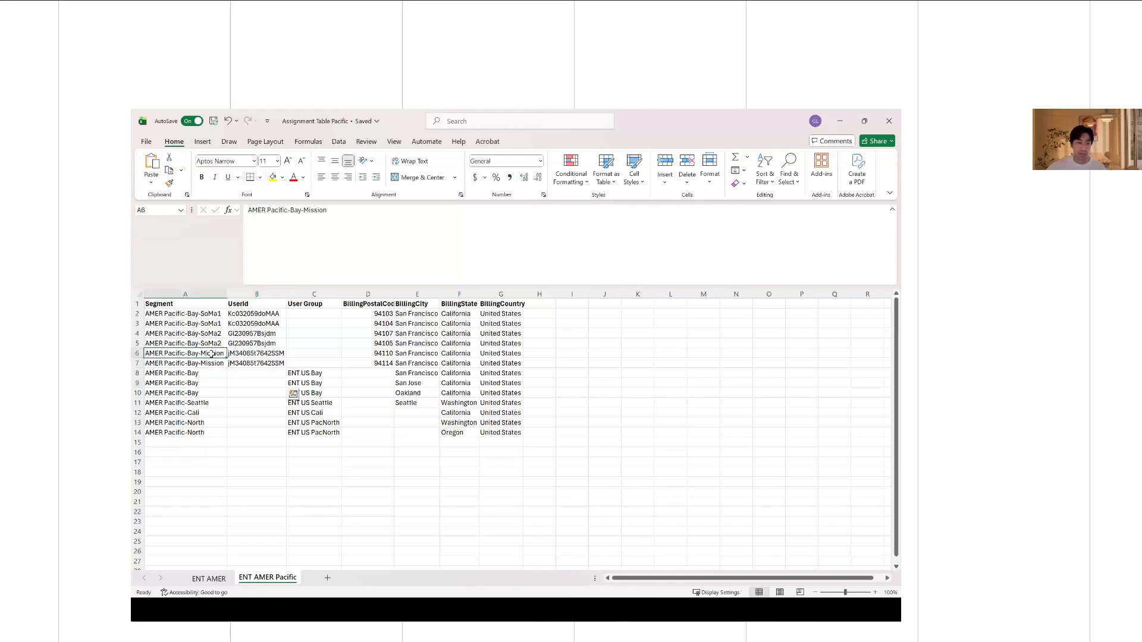
{"action": "left_click", "coordinate": [212, 363], "text": "shift"}
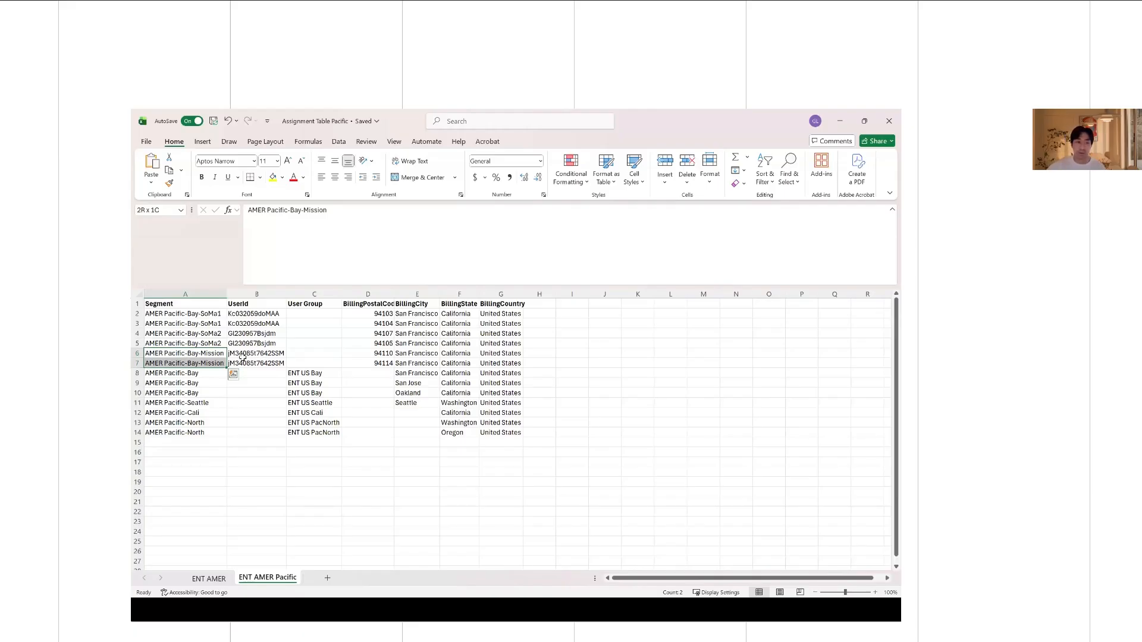
{"action": "left_click_drag", "start_coordinate": [217, 353], "coordinate": [216, 363]}
{"action": "left_click", "coordinate": [215, 314]}
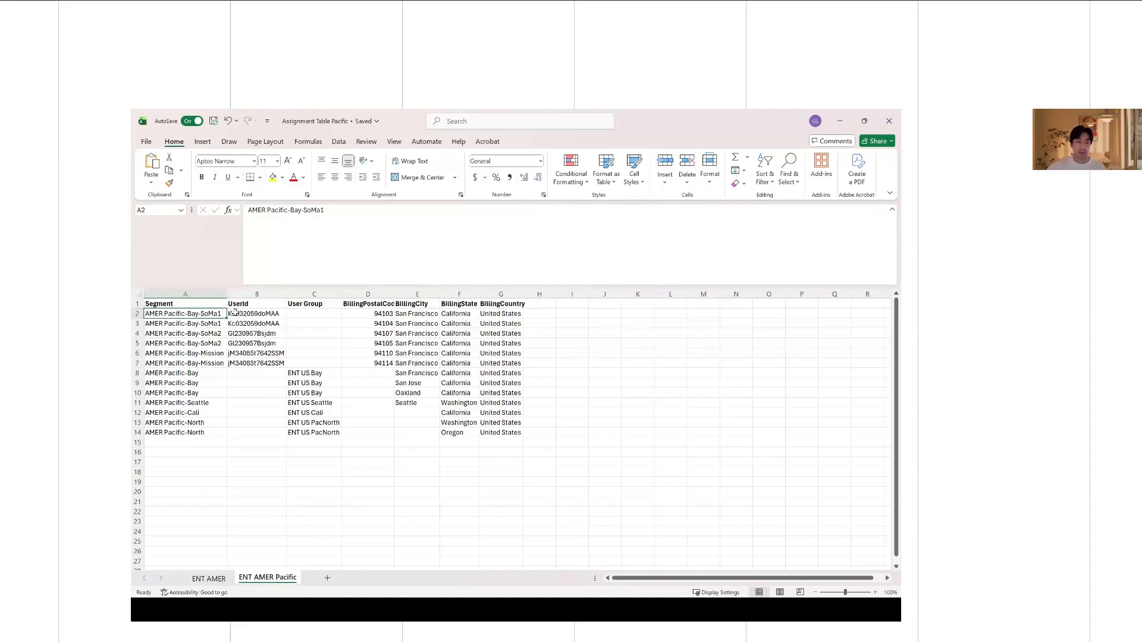
{"action": "left_click", "coordinate": [254, 334]}
{"action": "key", "text": "ctrl+c"}
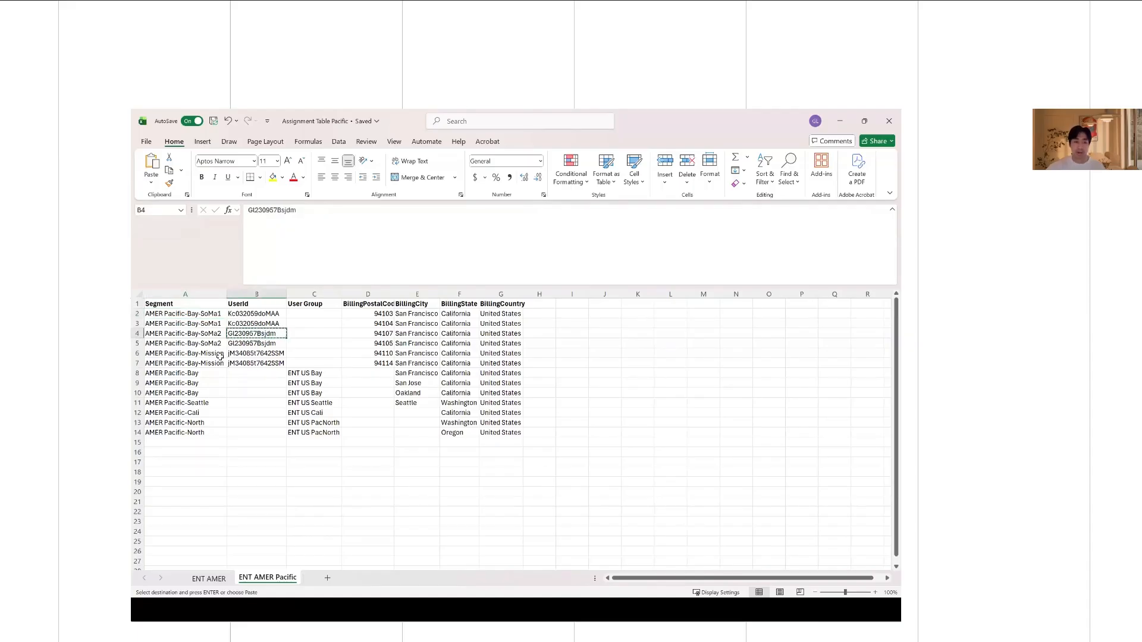
{"action": "left_click", "coordinate": [251, 354]}
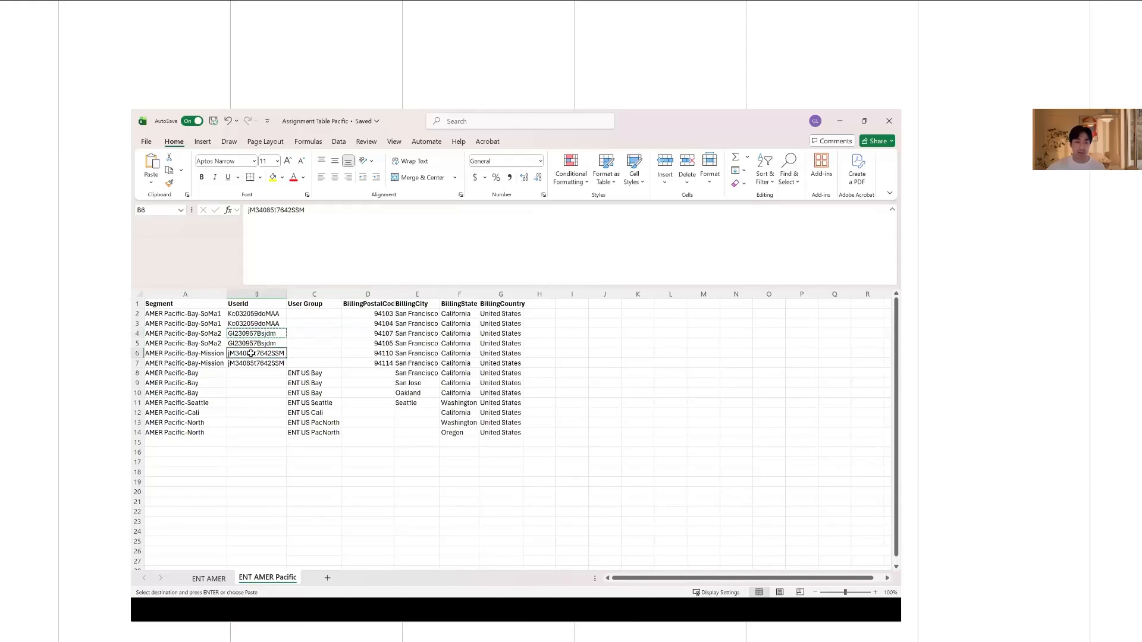
Reassign the two AMER Pacific-Bay-Mission rows by copying the SoMa1 UserId into B6 and the SoMa2 UserId into B7
{"action": "left_click", "coordinate": [248, 314]}
{"action": "key", "text": "ctrl+c"}
{"action": "left_click", "coordinate": [257, 353]}
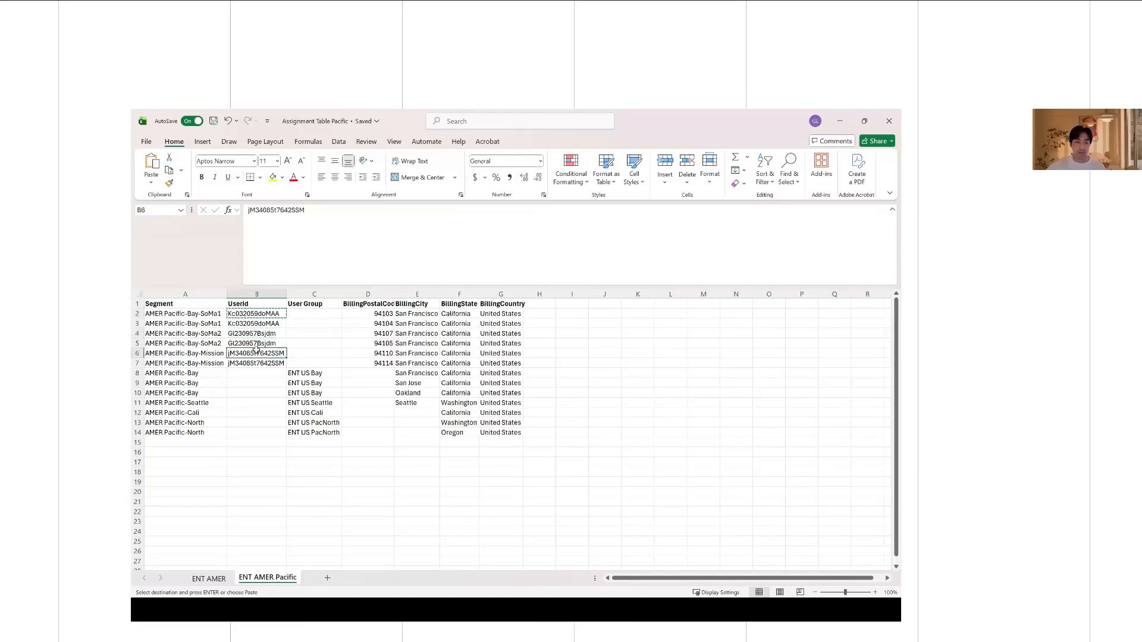
{"action": "key", "text": "ctrl+v"}
{"action": "left_click", "coordinate": [251, 334]}
{"action": "key", "text": "ctrl+c"}
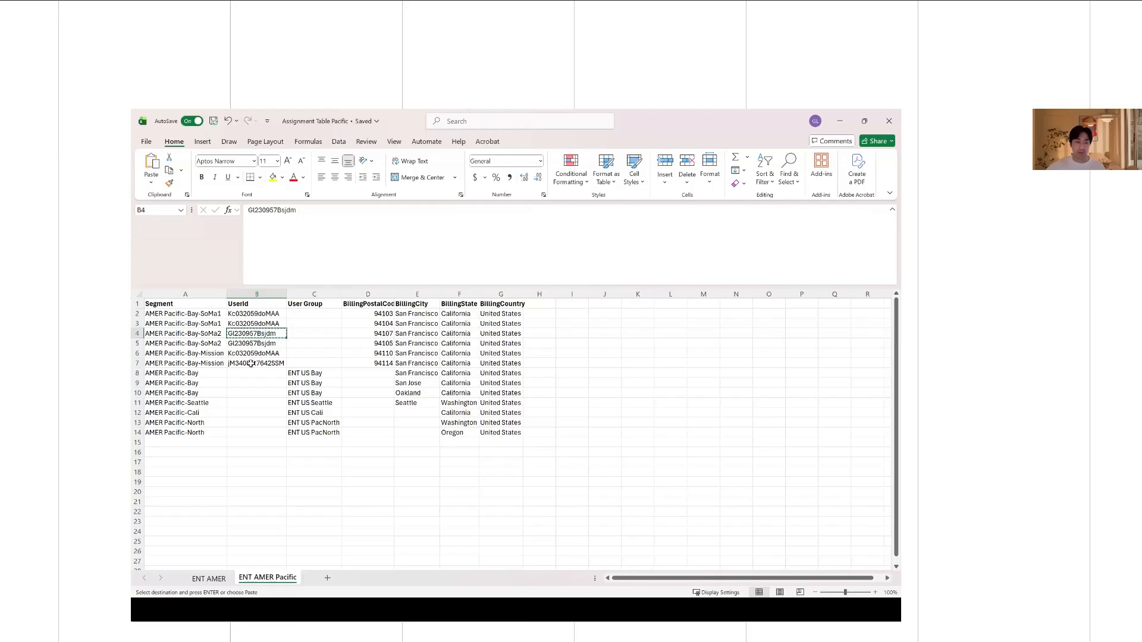
{"action": "left_click", "coordinate": [251, 363]}
{"action": "key", "text": "ctrl+v"}
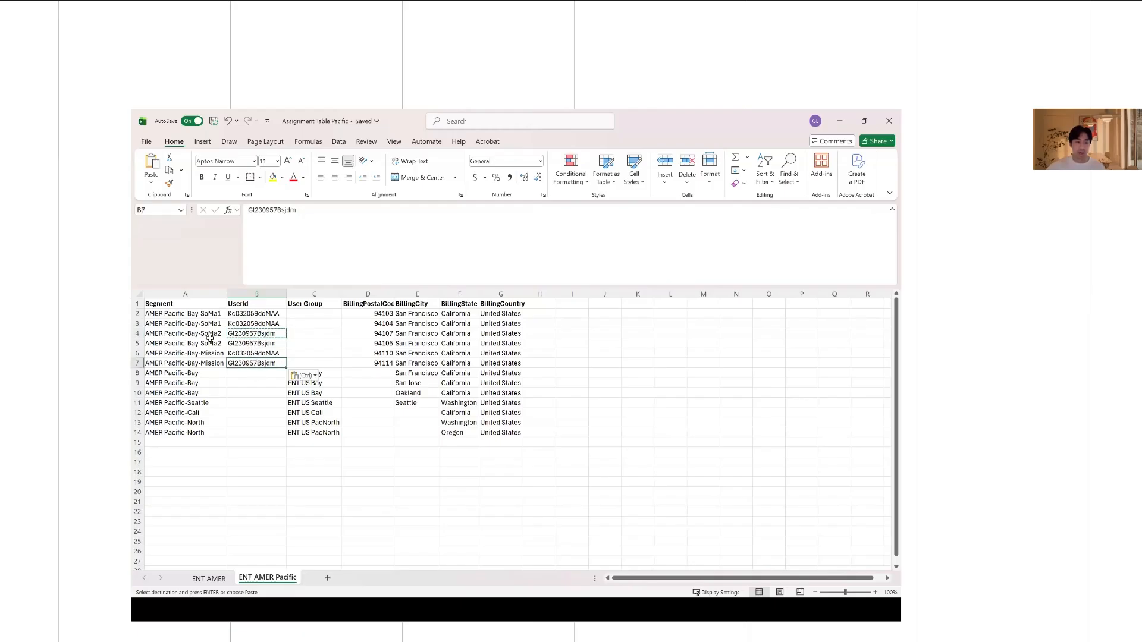
Replace the Mission segment names with copies of AMER Pacific-Bay-SoMa1 in A6 and AMER Pacific-Bay-SoMa2 in A7
{"action": "left_click", "coordinate": [202, 314]}
{"action": "key", "text": "ctrl+c"}
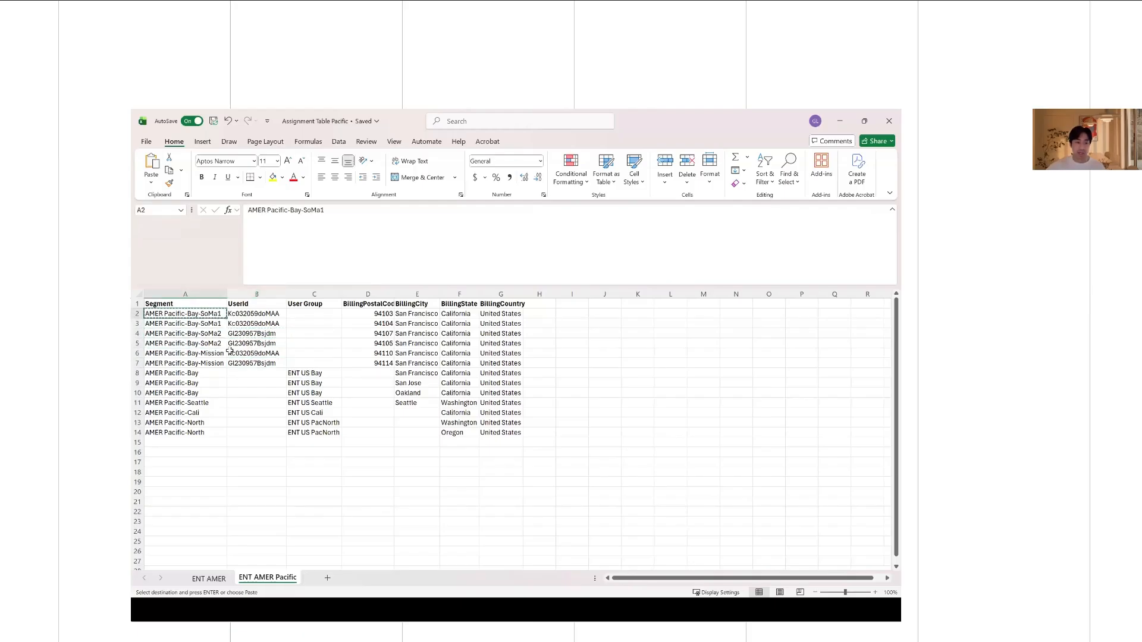
{"action": "left_click", "coordinate": [214, 353]}
{"action": "key", "text": "ctrl+v"}
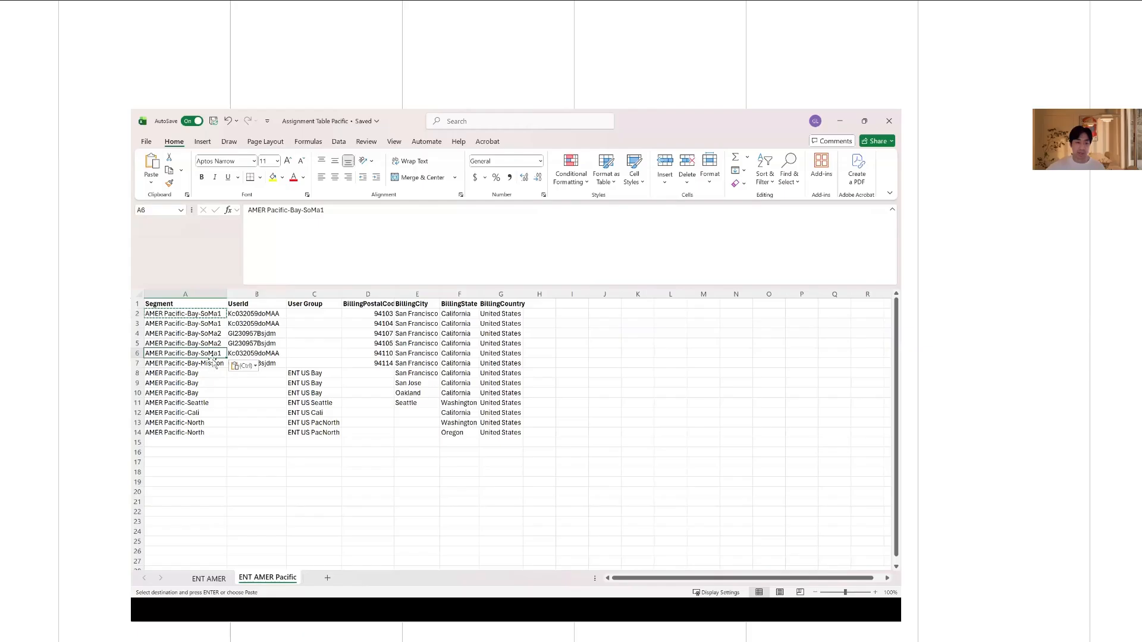
{"action": "left_click", "coordinate": [211, 334]}
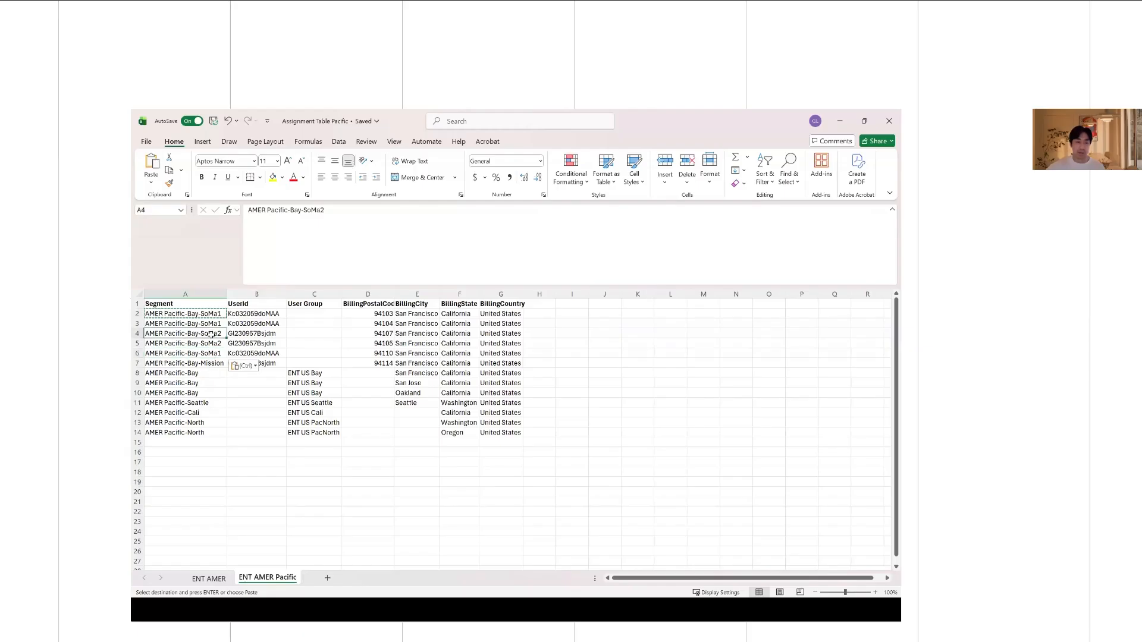
{"action": "key", "text": "ctrl+c"}
{"action": "left_click", "coordinate": [213, 363]}
{"action": "key", "text": "ctrl+v"}
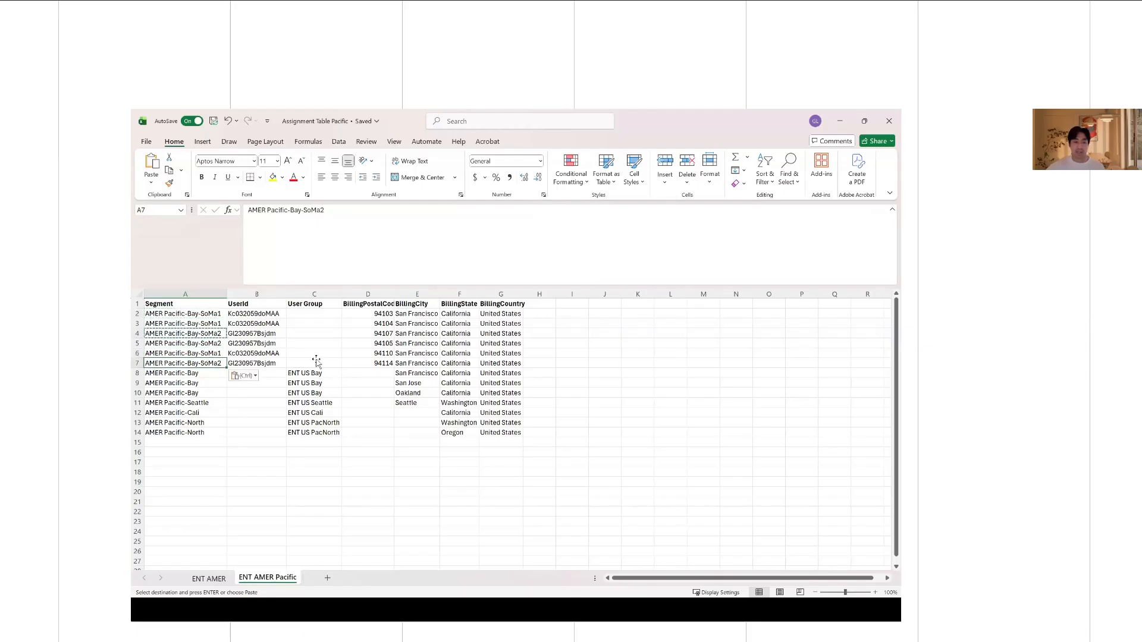
Save the Assignment Table Pacific workbook and minimize its window
{"action": "left_click", "coordinate": [314, 362]}
{"action": "left_click", "coordinate": [624, 355]}
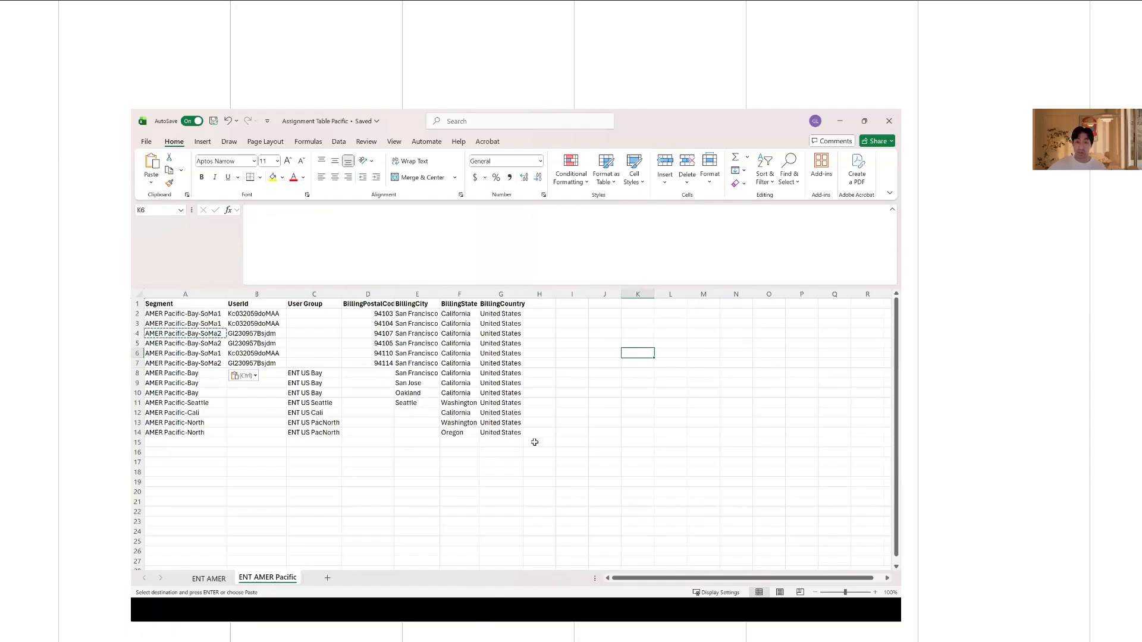
{"action": "left_click", "coordinate": [608, 393]}
{"action": "key", "text": "ctrl+s"}
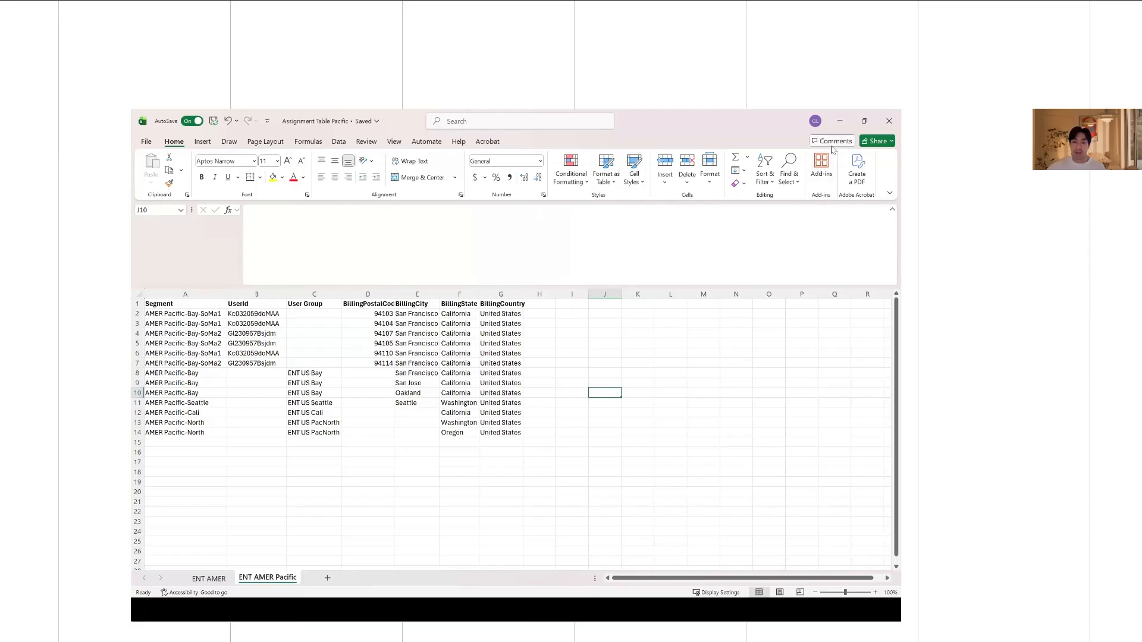
{"action": "left_click", "coordinate": [841, 122]}
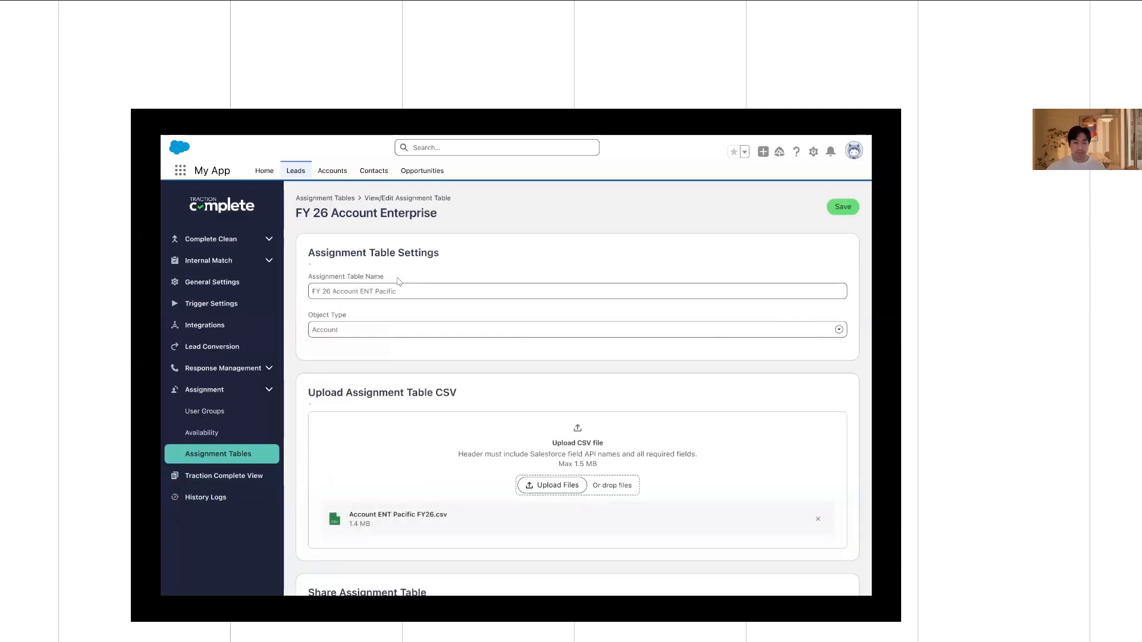
Review the FY 26 Account Enterprise assignment table's name, object type, uploaded CSV file and sharing settings
{"action": "scroll", "coordinate": [523, 311], "scroll_direction": "down", "scroll_amount": 1}
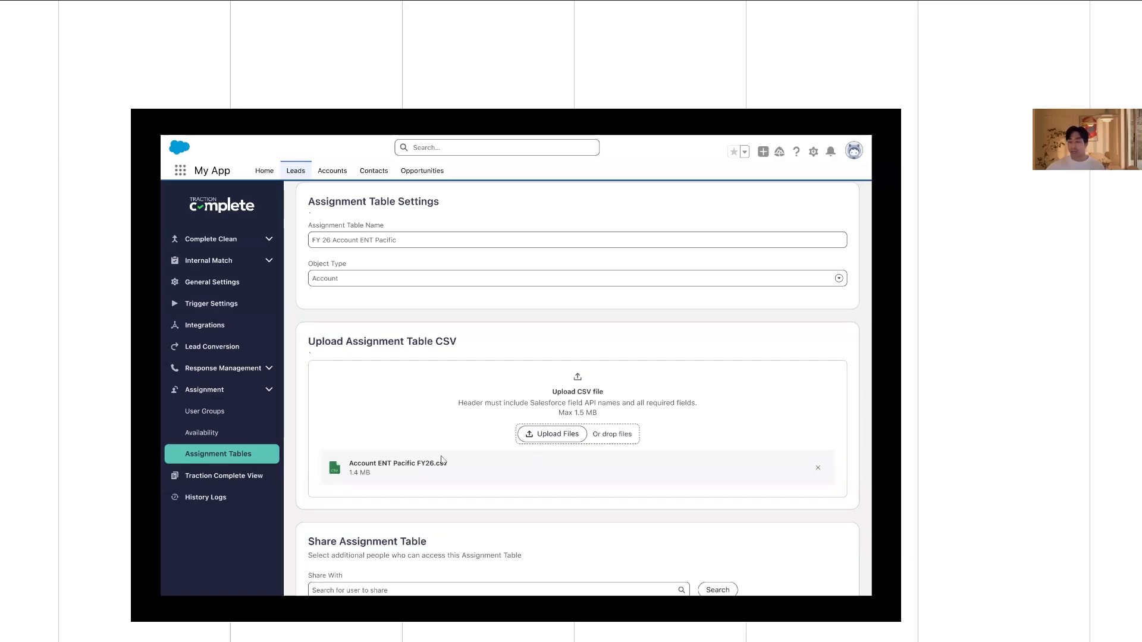
{"action": "scroll", "coordinate": [442, 460], "scroll_direction": "down", "scroll_amount": 3}
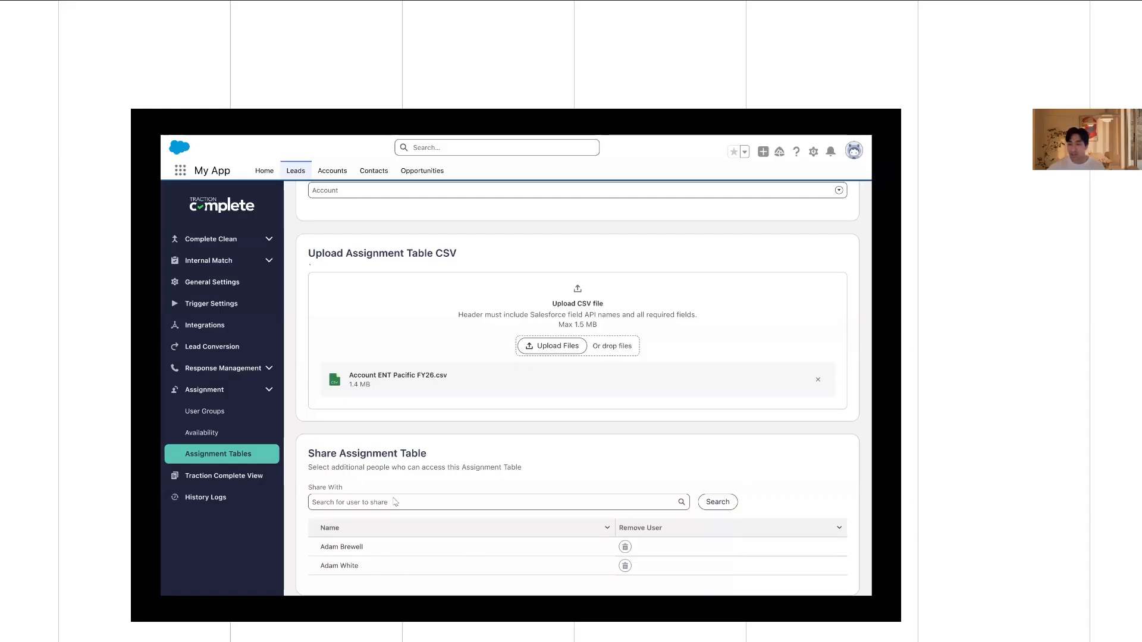
{"action": "scroll", "coordinate": [568, 420], "scroll_direction": "up", "scroll_amount": 3}
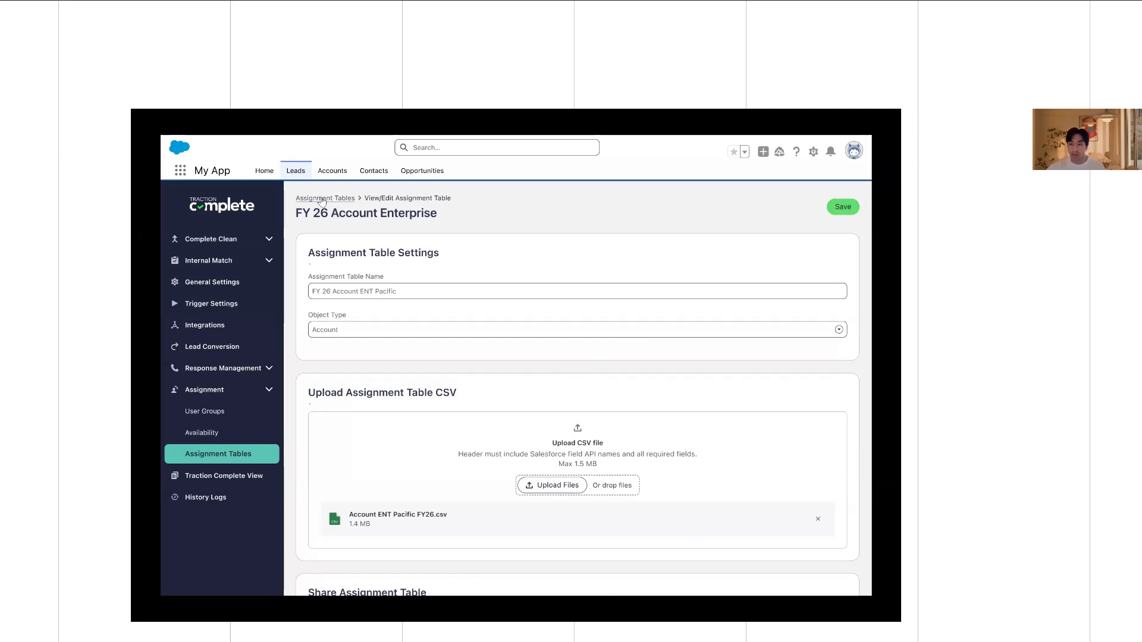
Open the active flow of the FY 26 Account ENT Pacific table and delete its Pacific Territory Segments filter
{"action": "left_click", "coordinate": [330, 200]}
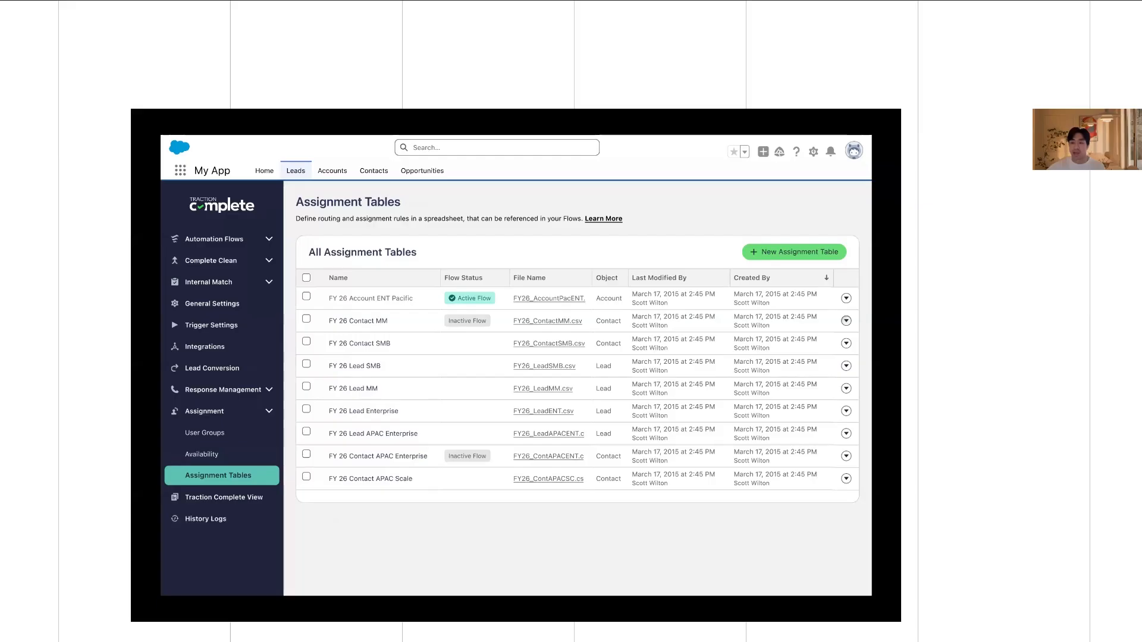
{"action": "left_click", "coordinate": [472, 300]}
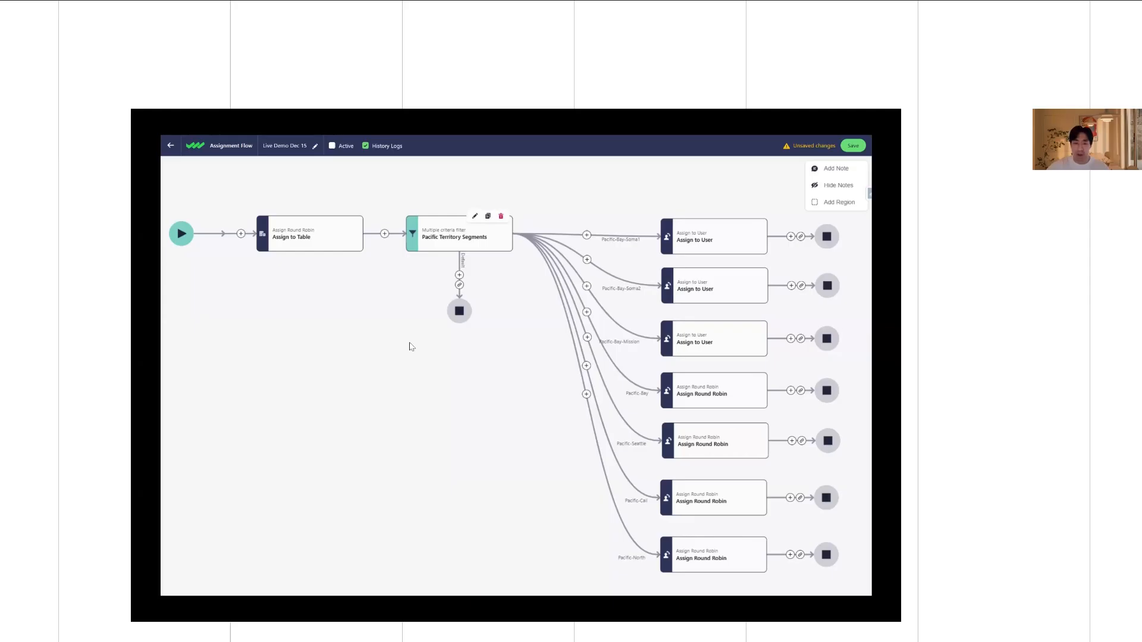
{"action": "left_click", "coordinate": [501, 217]}
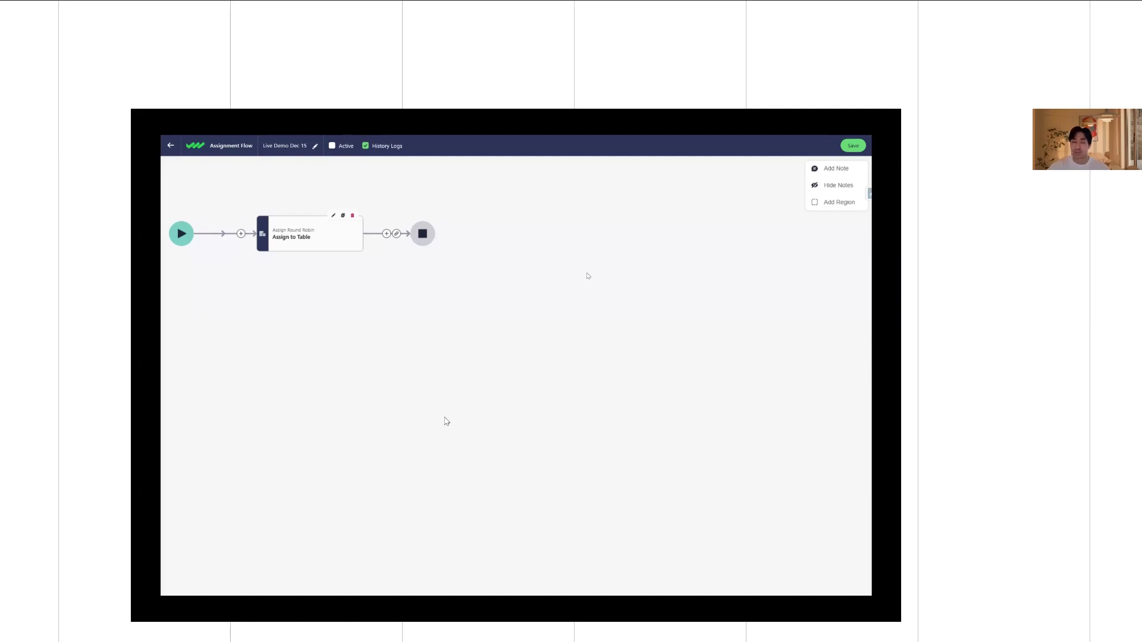
Examine the Assign to Table step's assignment table, round robin time period, user lookup, account owner change, retraction and availability settings
{"action": "left_click", "coordinate": [333, 218]}
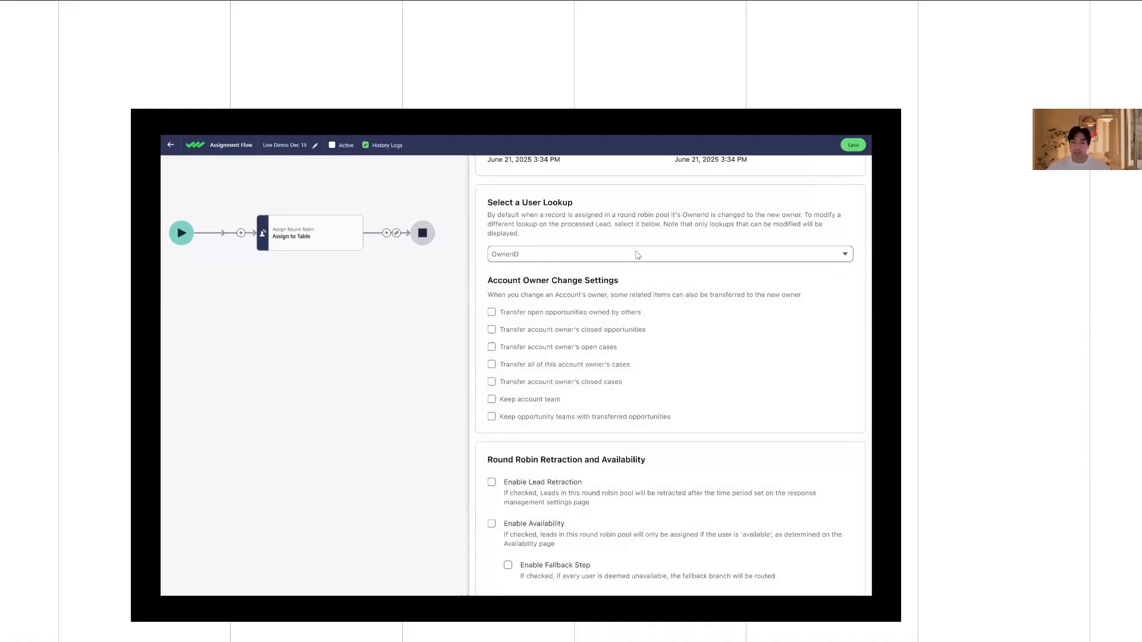
{"action": "scroll", "coordinate": [672, 327], "scroll_direction": "up", "scroll_amount": 5}
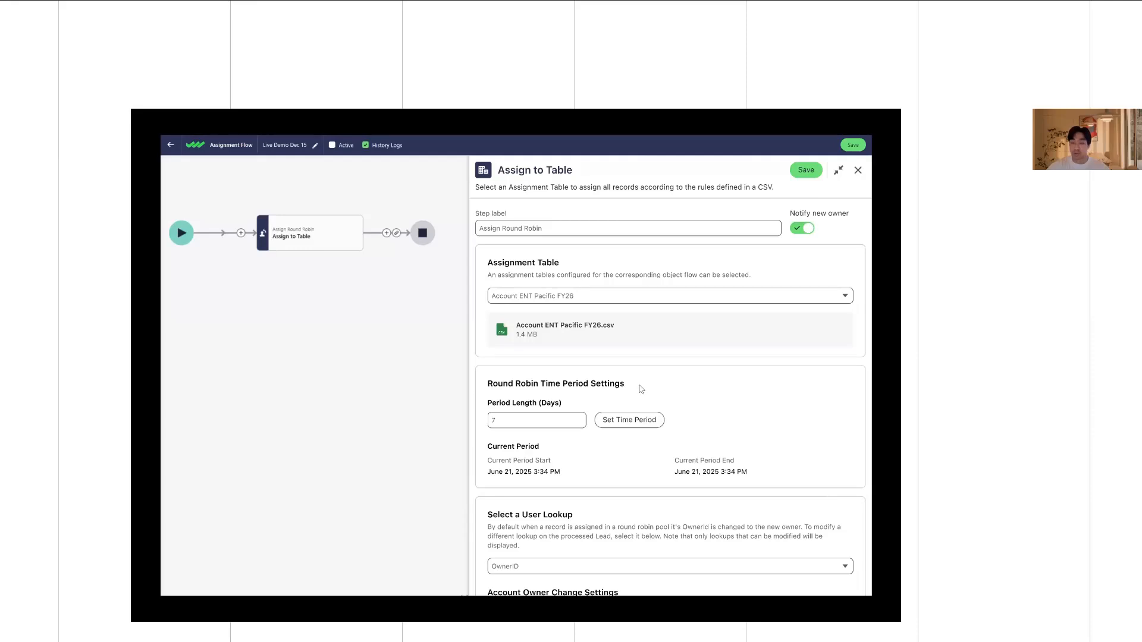
{"action": "scroll", "coordinate": [646, 385], "scroll_direction": "down", "scroll_amount": 1}
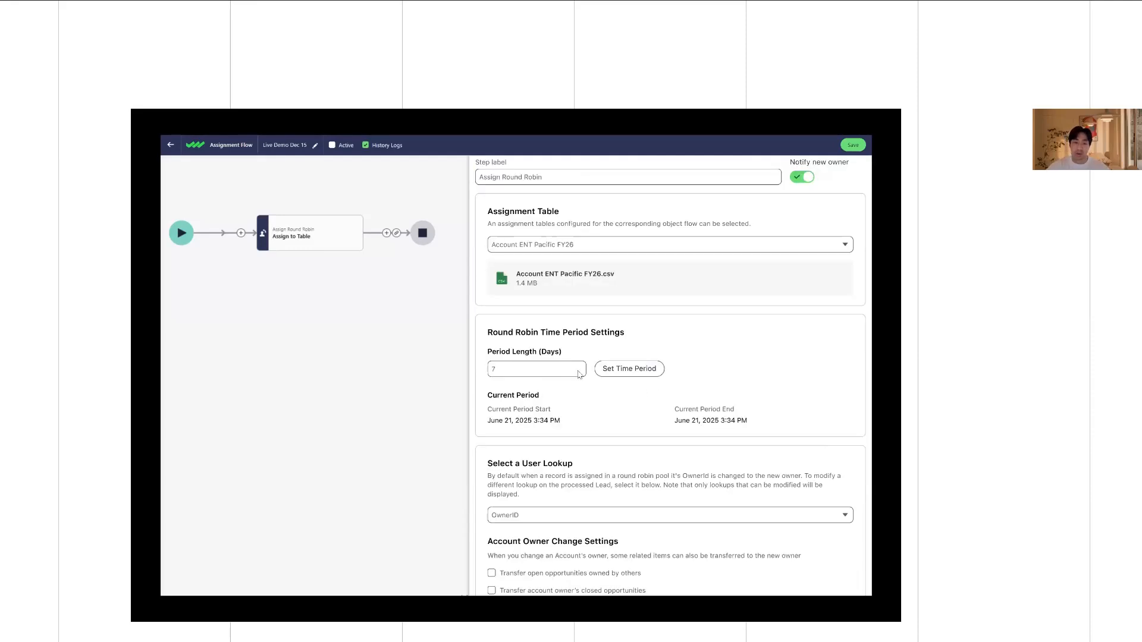
{"action": "scroll", "coordinate": [566, 434], "scroll_direction": "down", "scroll_amount": 5}
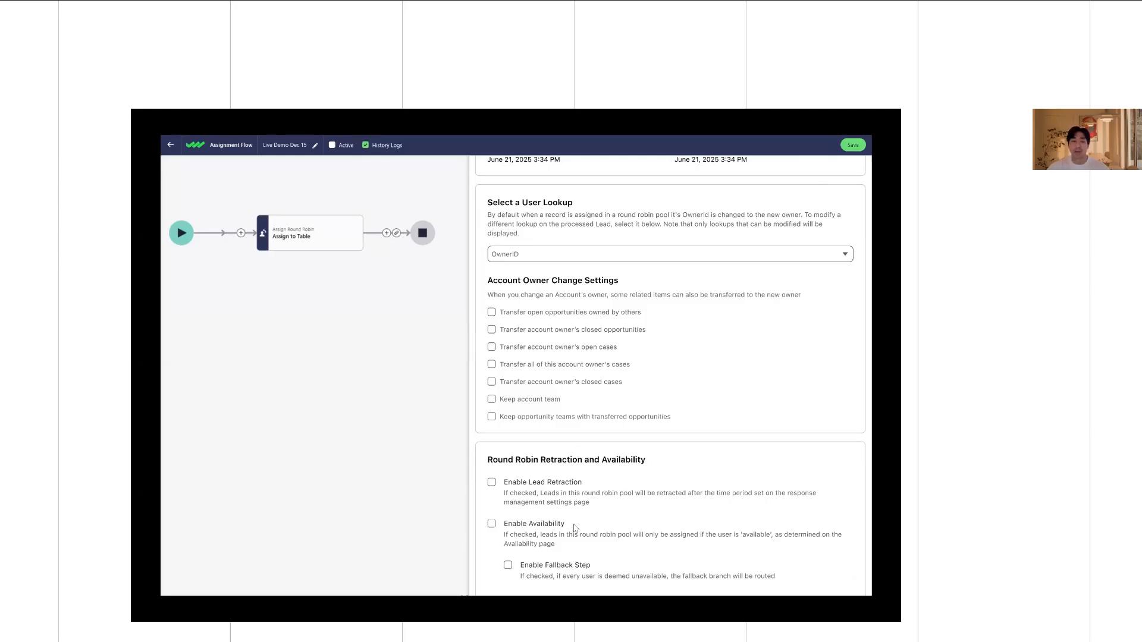
{"action": "scroll", "coordinate": [571, 440], "scroll_direction": "up", "scroll_amount": 3}
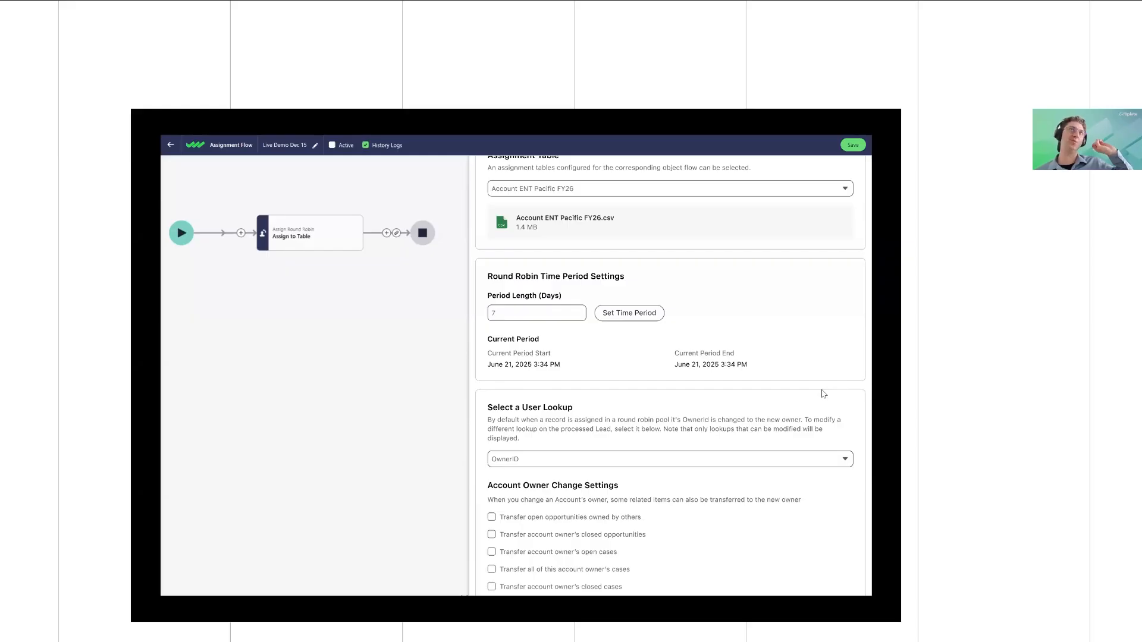
{"action": "scroll", "coordinate": [823, 392], "scroll_direction": "down", "scroll_amount": 2}
{"action": "scroll", "coordinate": [823, 395], "scroll_direction": "down", "scroll_amount": 2}
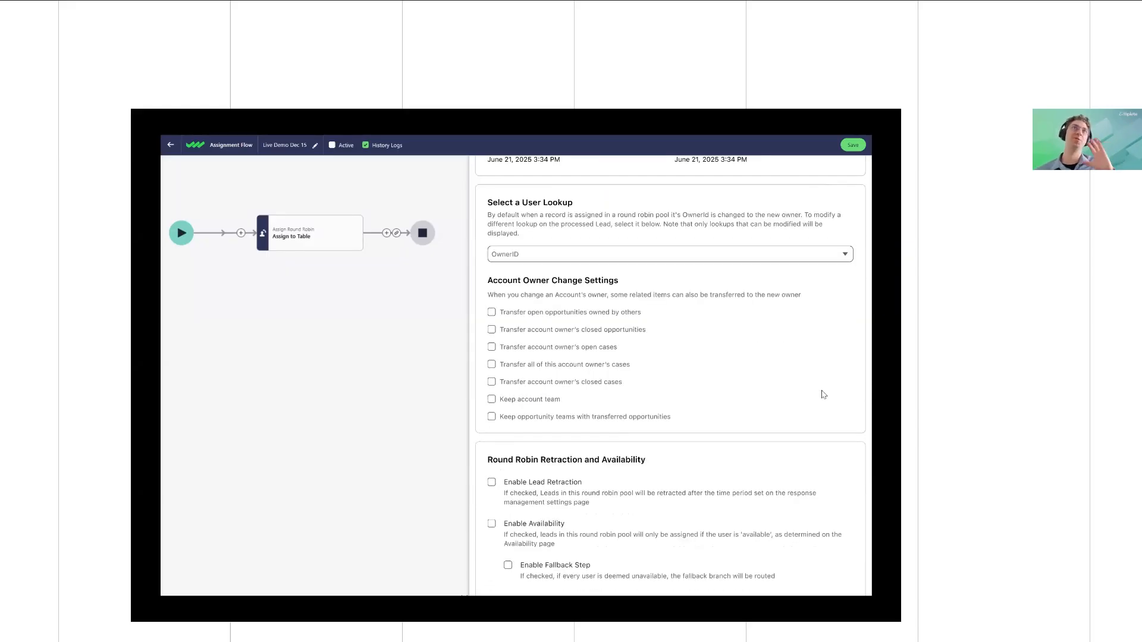
{"action": "scroll", "coordinate": [823, 395], "scroll_direction": "up", "scroll_amount": 2}
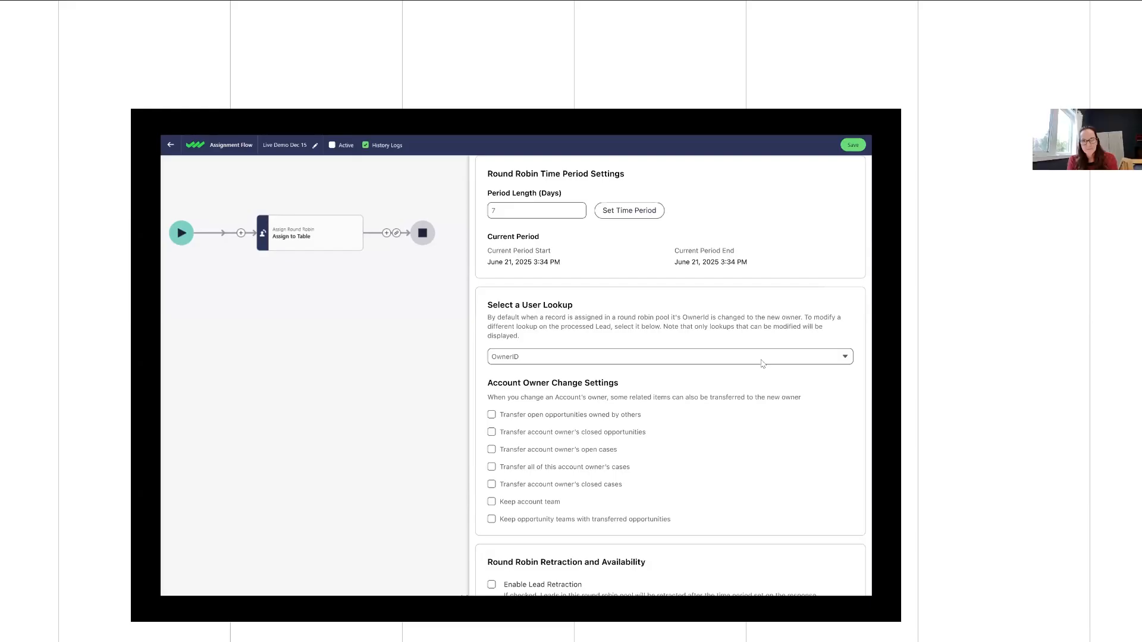
{"action": "scroll", "coordinate": [701, 349], "scroll_direction": "down", "scroll_amount": 2}
{"action": "scroll", "coordinate": [620, 301], "scroll_direction": "up", "scroll_amount": 3}
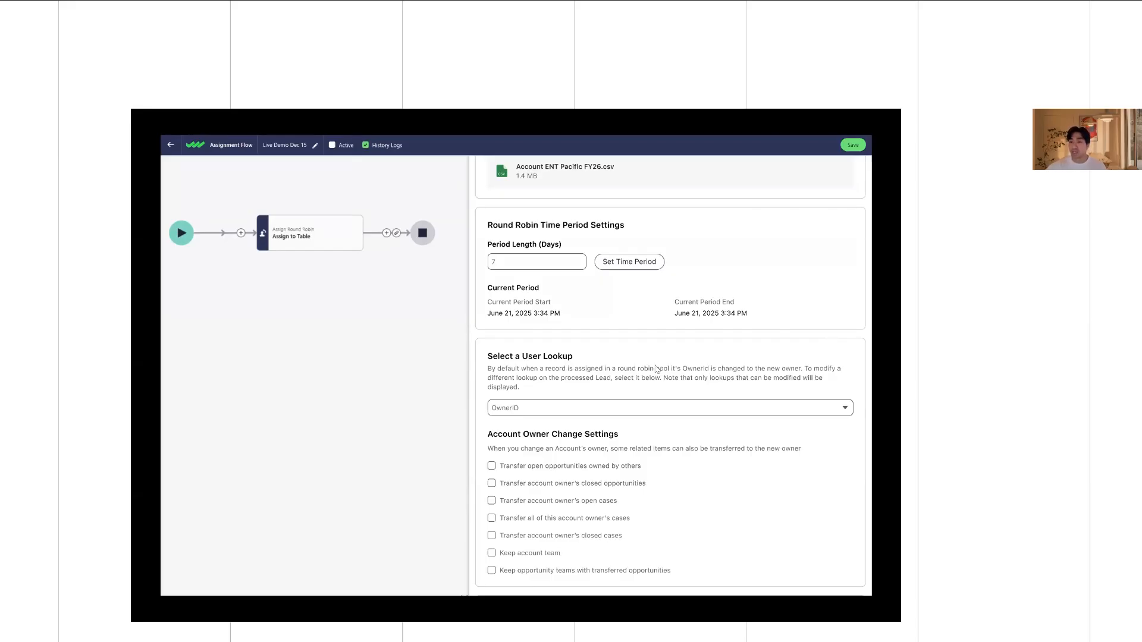
{"action": "scroll", "coordinate": [656, 369], "scroll_direction": "down", "scroll_amount": 3}
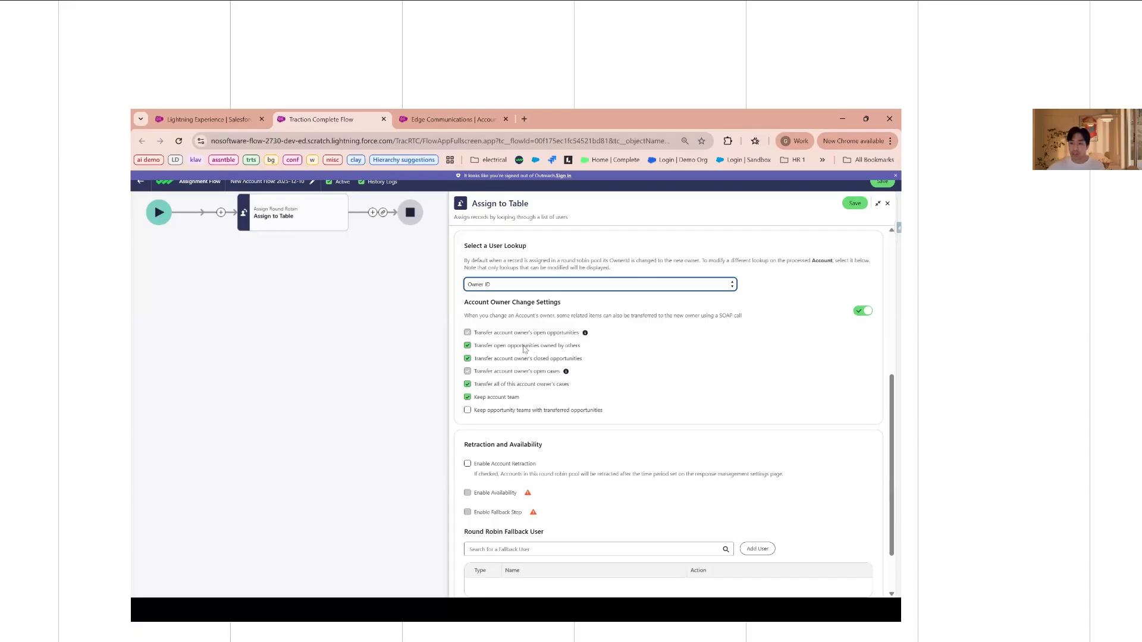
Save the Assign to Table step and switch to the Edge Communications account record
{"action": "left_click", "coordinate": [855, 204]}
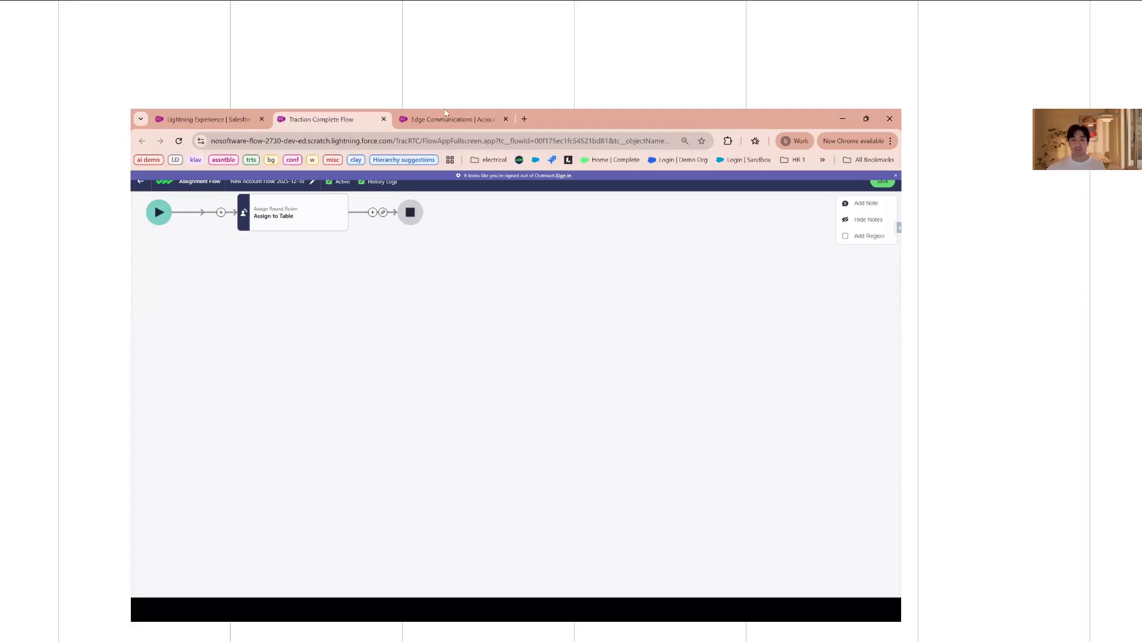
{"action": "key", "text": "ctrl+Tab"}
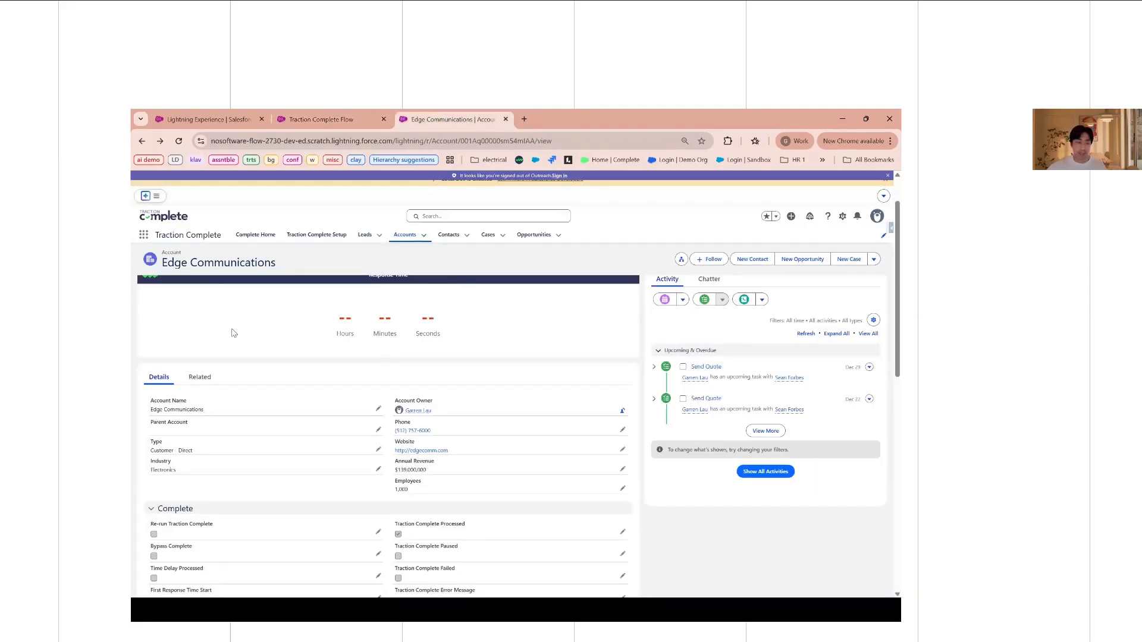
Enable Re-run Traction Complete on the Edge Communications account and save the record
{"action": "scroll", "coordinate": [235, 336], "scroll_direction": "up", "scroll_amount": 1}
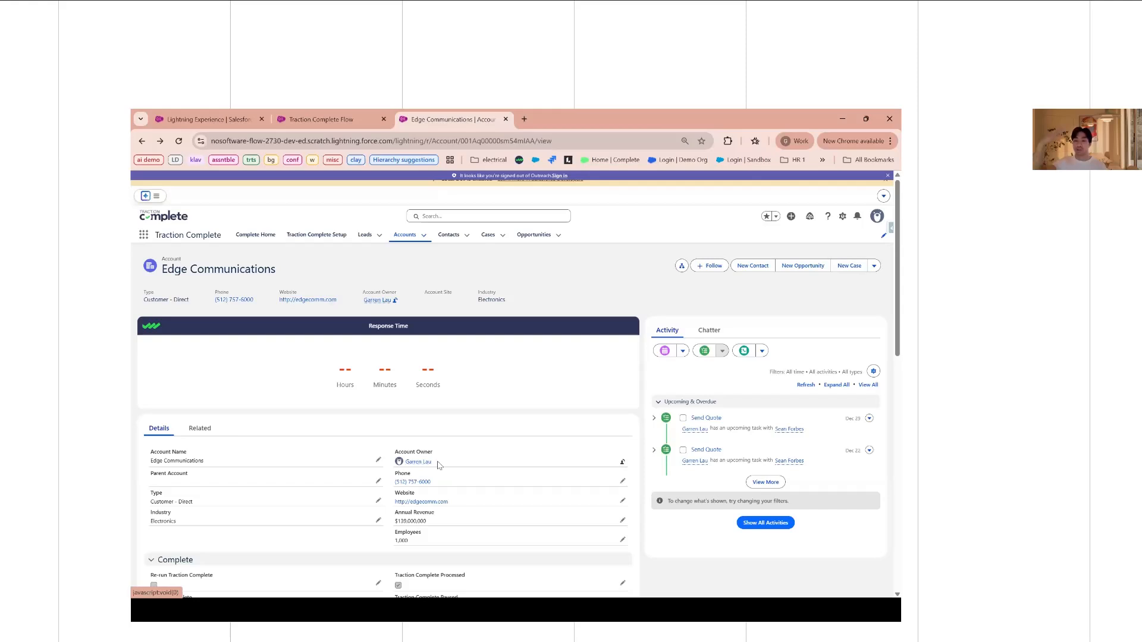
{"action": "scroll", "coordinate": [266, 437], "scroll_direction": "down", "scroll_amount": 3}
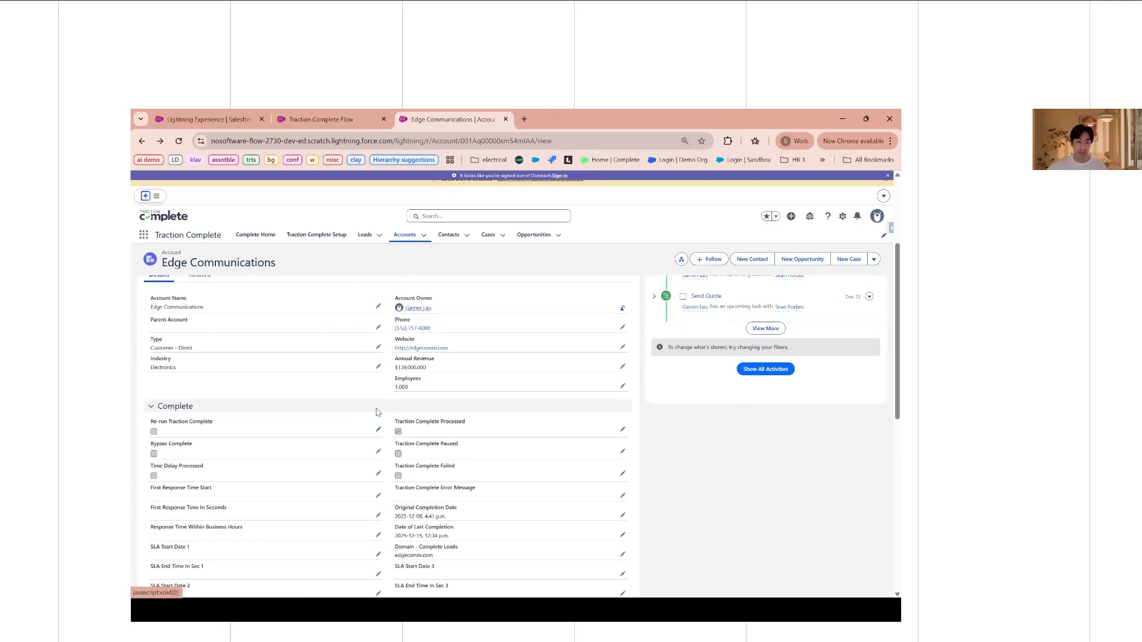
{"action": "left_click", "coordinate": [378, 429]}
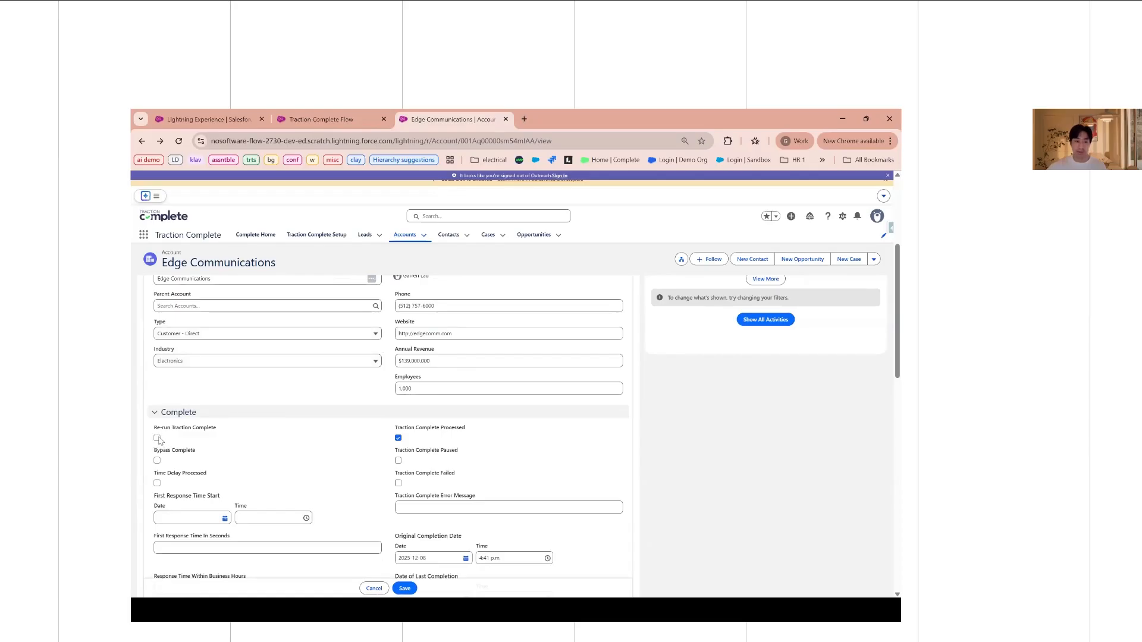
{"action": "left_click", "coordinate": [157, 438]}
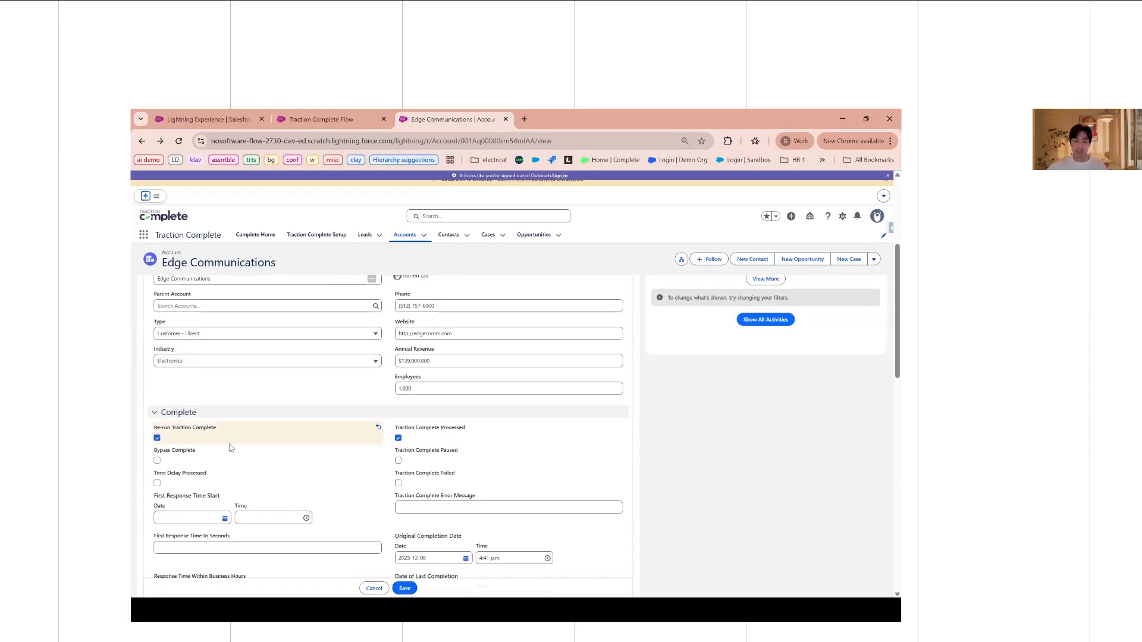
{"action": "scroll", "coordinate": [299, 403], "scroll_direction": "up", "scroll_amount": 2}
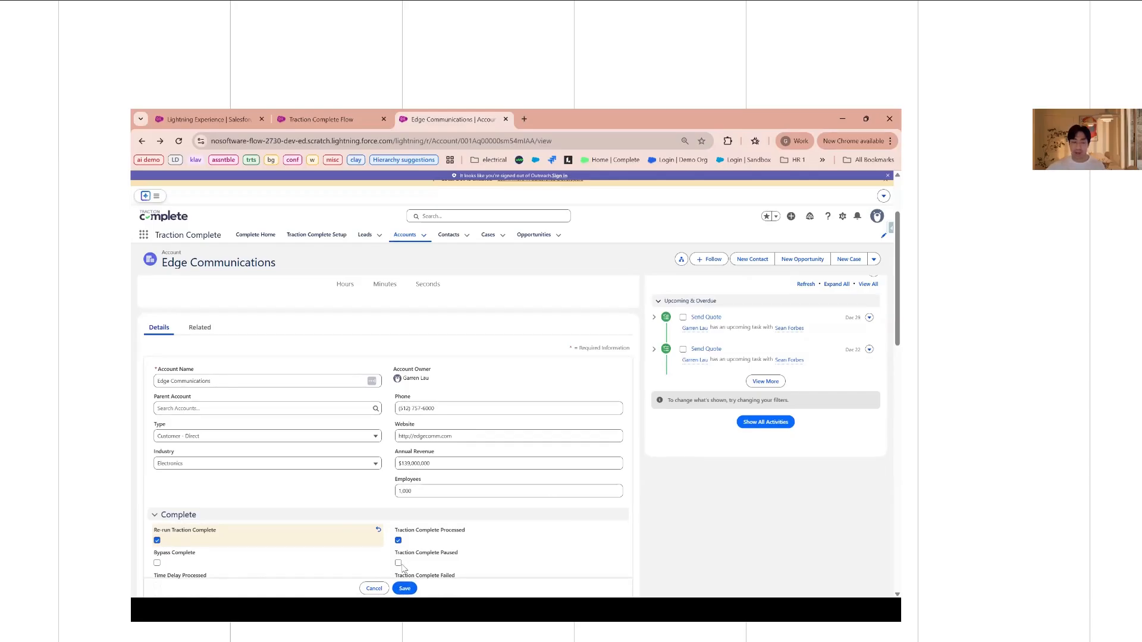
{"action": "left_click", "coordinate": [405, 589]}
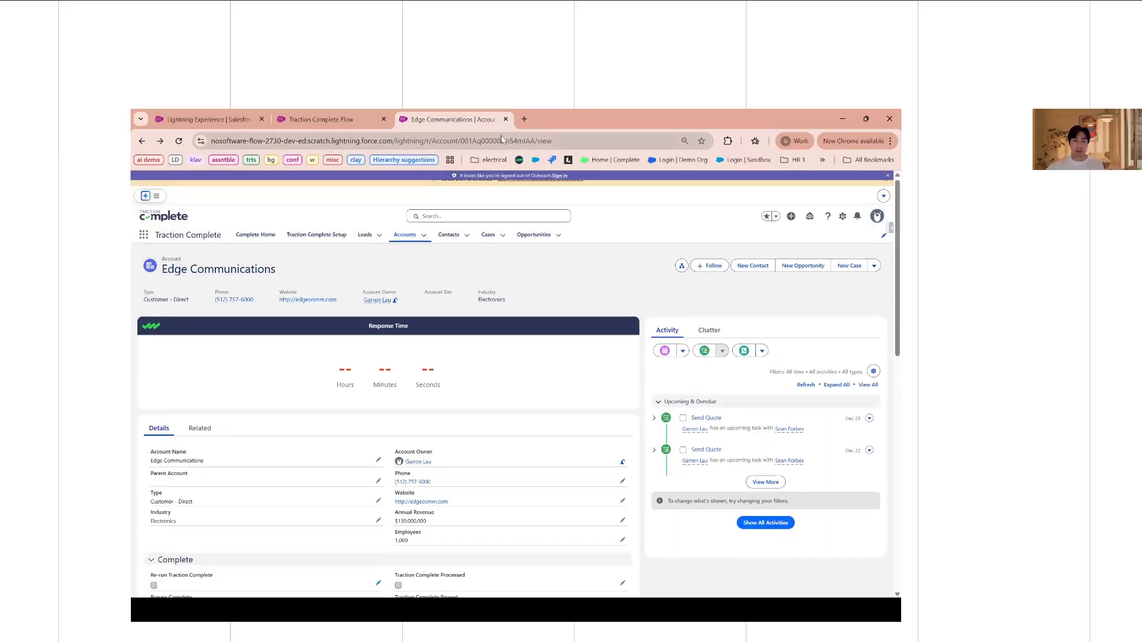
Reload the Edge Communications account page twice and check who is assigned as Account Owner
{"action": "left_click", "coordinate": [502, 140]}
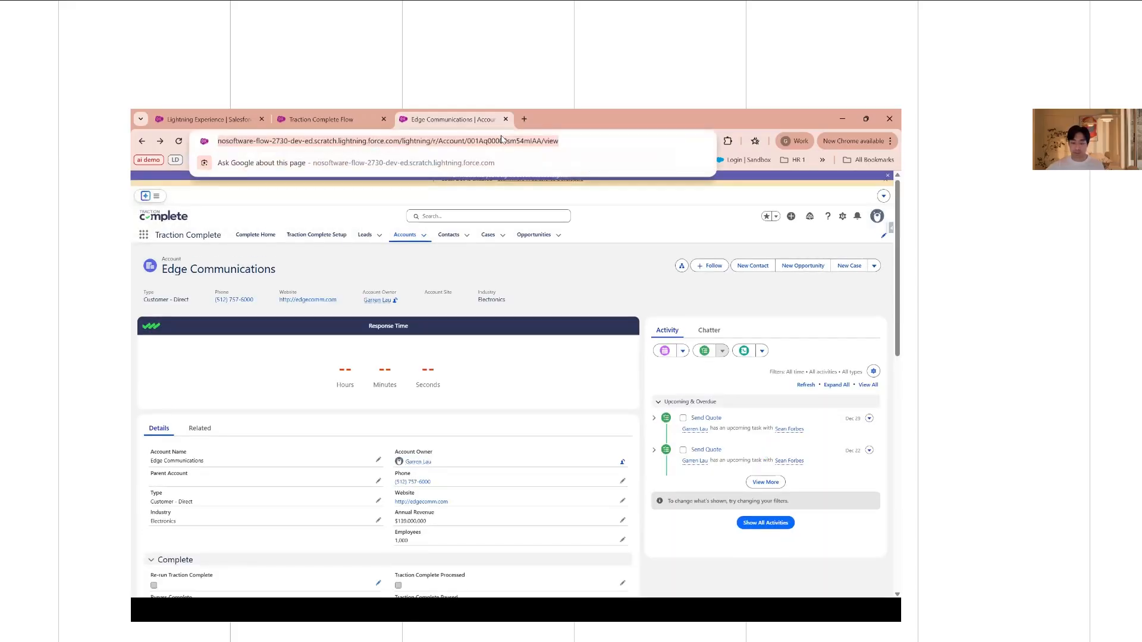
{"action": "key", "text": "Return"}
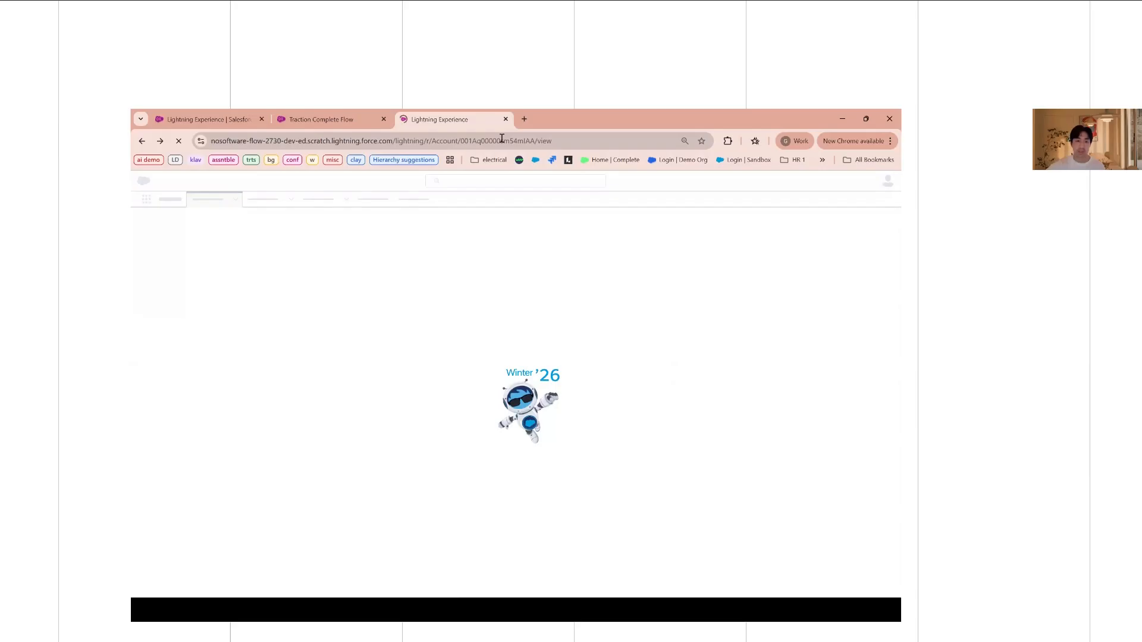
{"action": "left_click", "coordinate": [475, 142]}
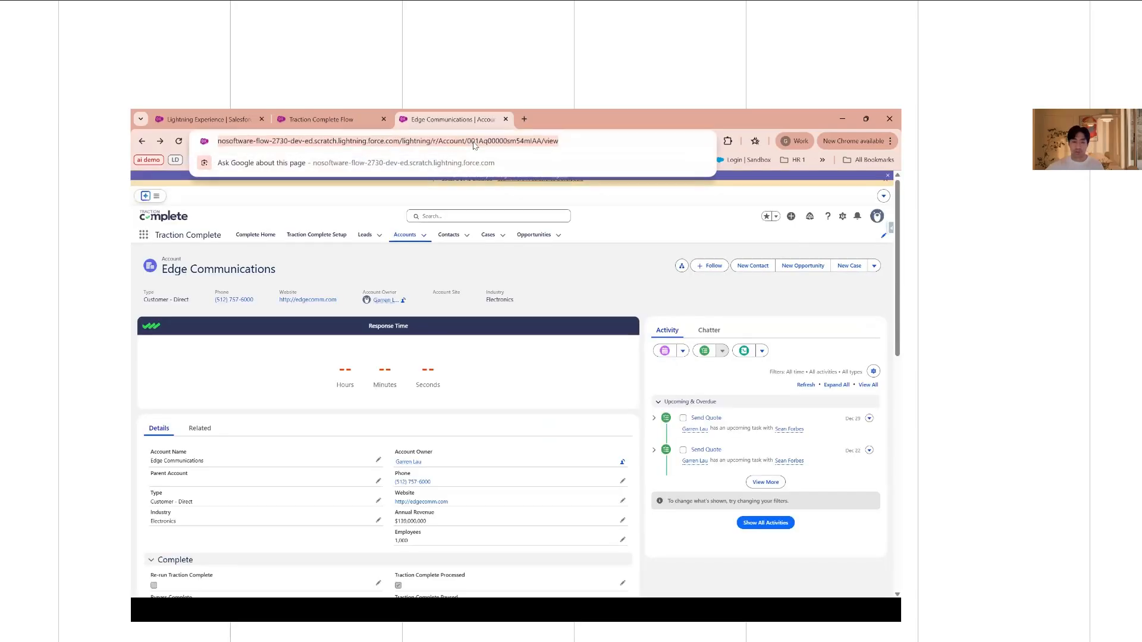
{"action": "key", "text": "Return"}
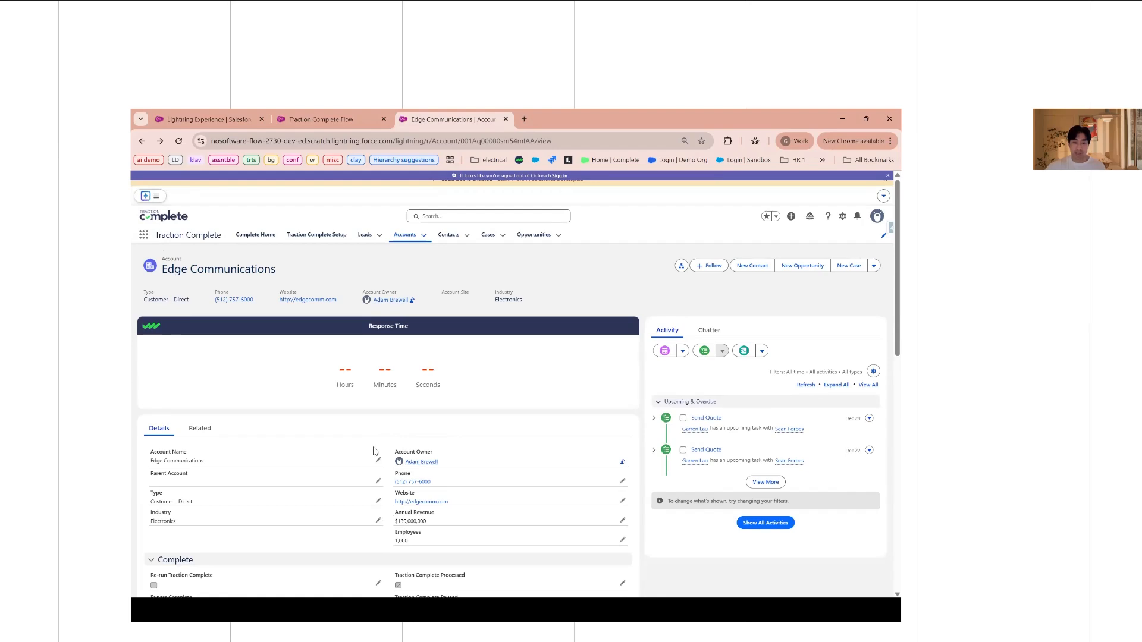
{"action": "mouse_move", "coordinate": [433, 463]}
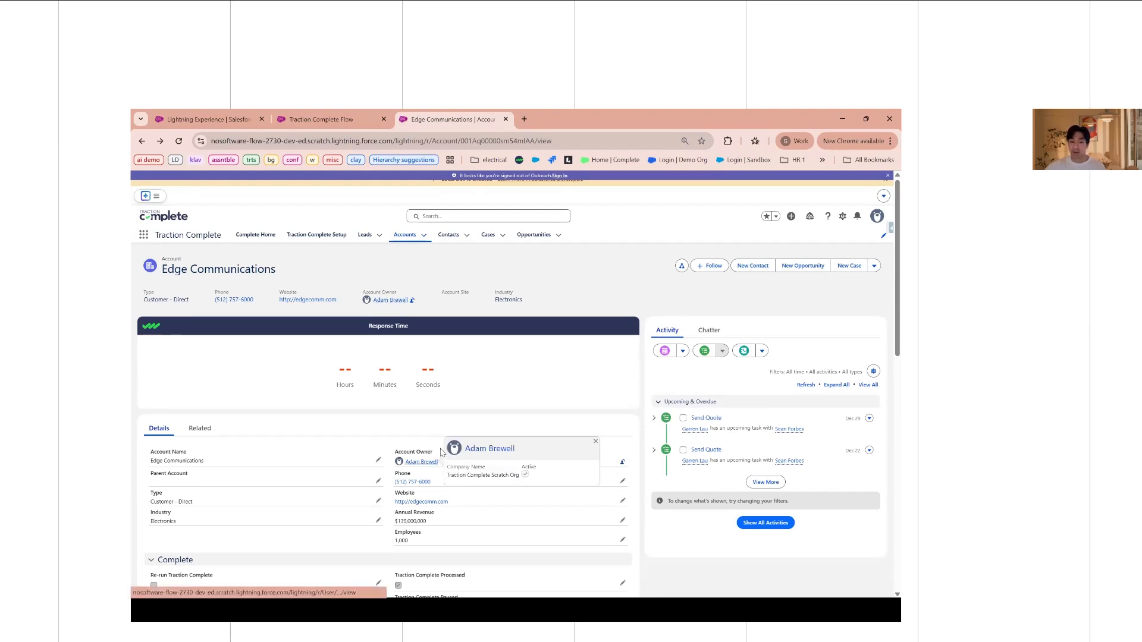
Examine the owners of the account's related opportunities and cases, and the members and roles of its Account Team
{"action": "left_click", "coordinate": [198, 429]}
{"action": "scroll", "coordinate": [234, 392], "scroll_direction": "down", "scroll_amount": 10}
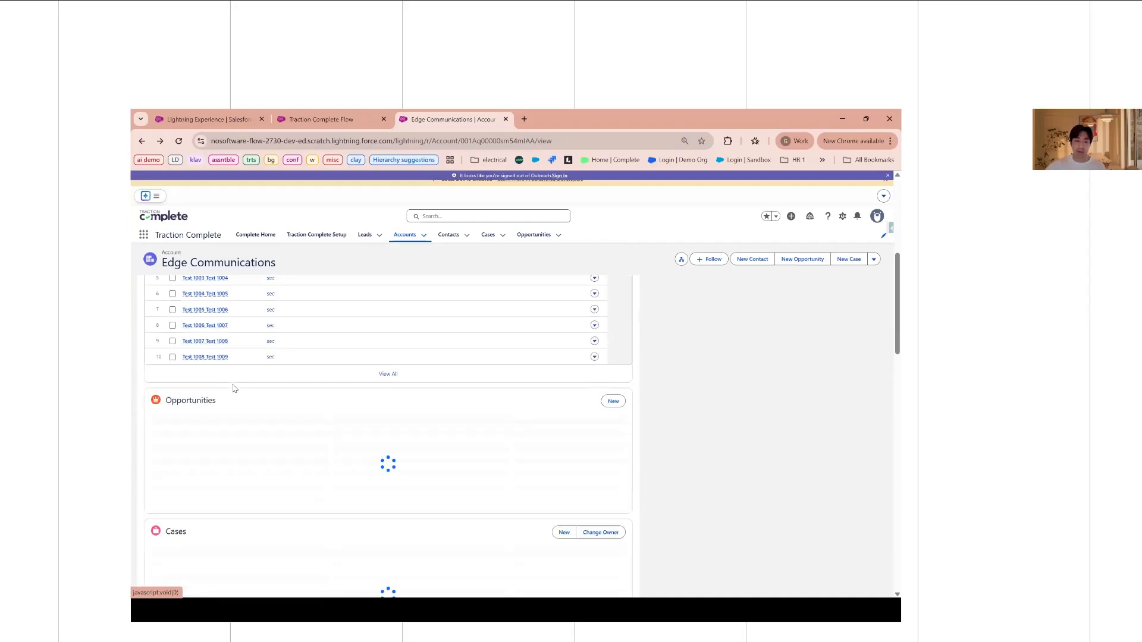
{"action": "scroll", "coordinate": [235, 381], "scroll_direction": "down", "scroll_amount": 3}
{"action": "scroll", "coordinate": [357, 397], "scroll_direction": "up", "scroll_amount": 1}
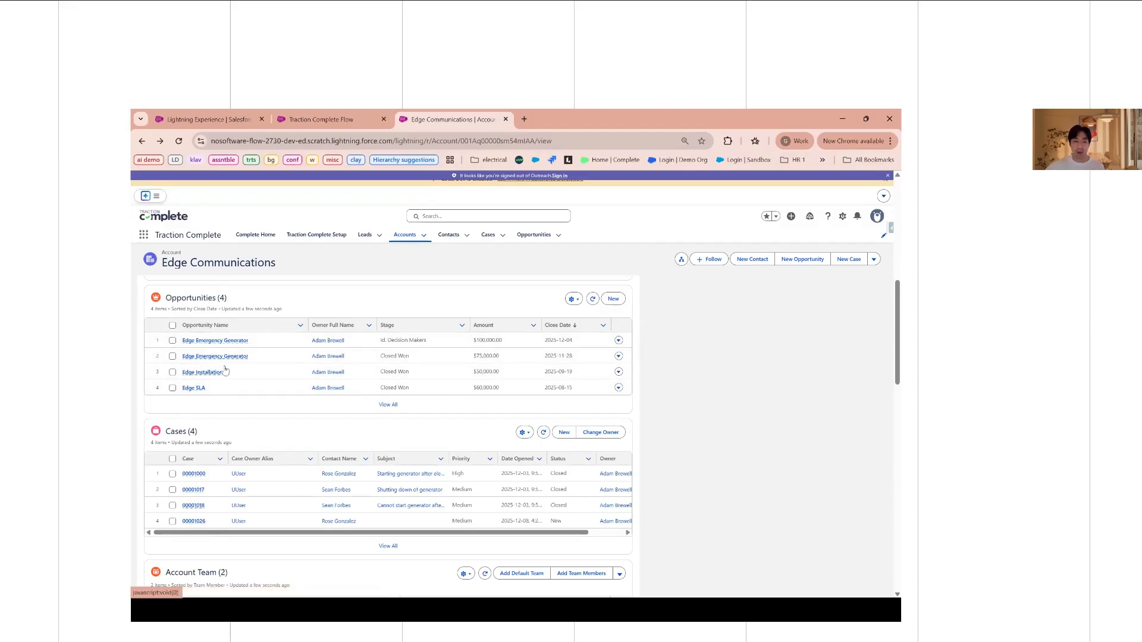
{"action": "scroll", "coordinate": [513, 473], "scroll_direction": "right", "scroll_amount": 2}
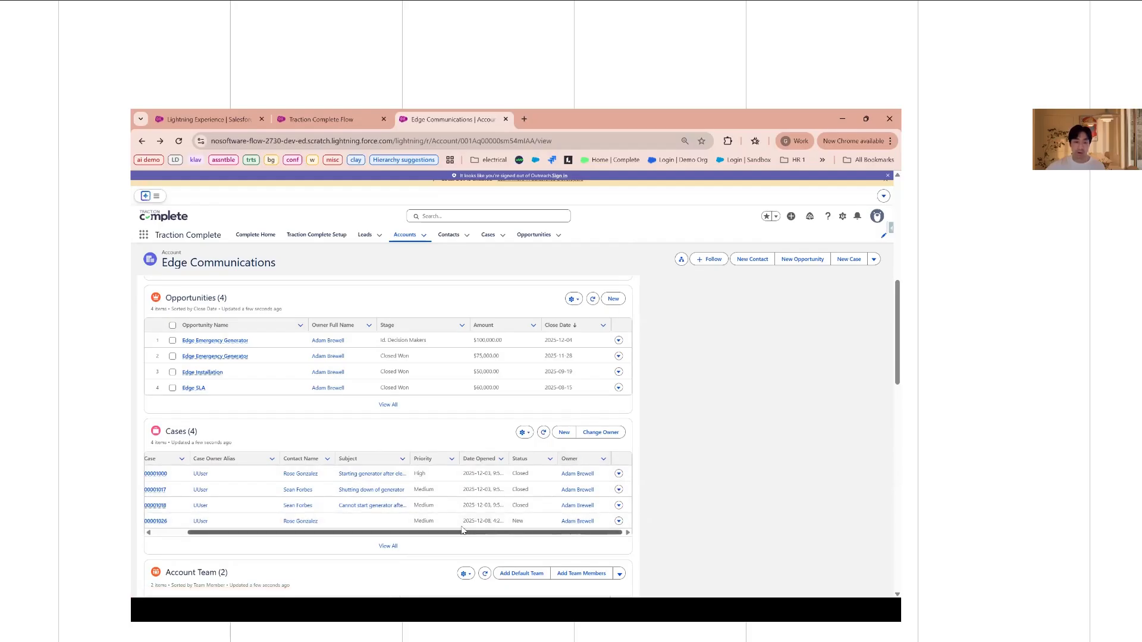
{"action": "scroll", "coordinate": [462, 530], "scroll_direction": "left", "scroll_amount": 2}
{"action": "scroll", "coordinate": [416, 506], "scroll_direction": "down", "scroll_amount": 3}
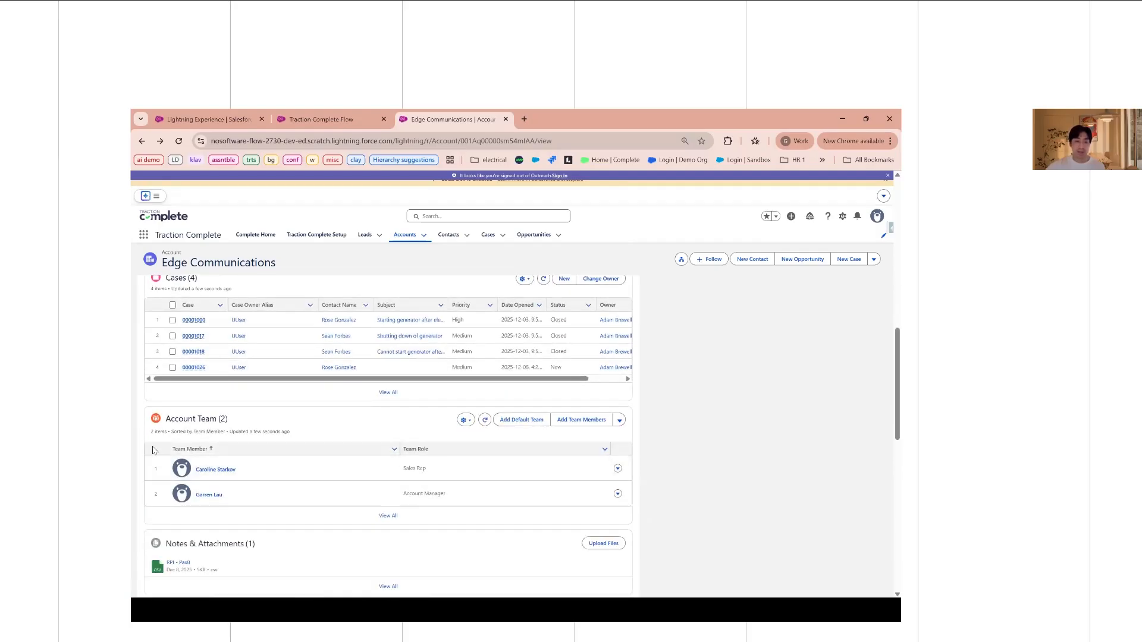